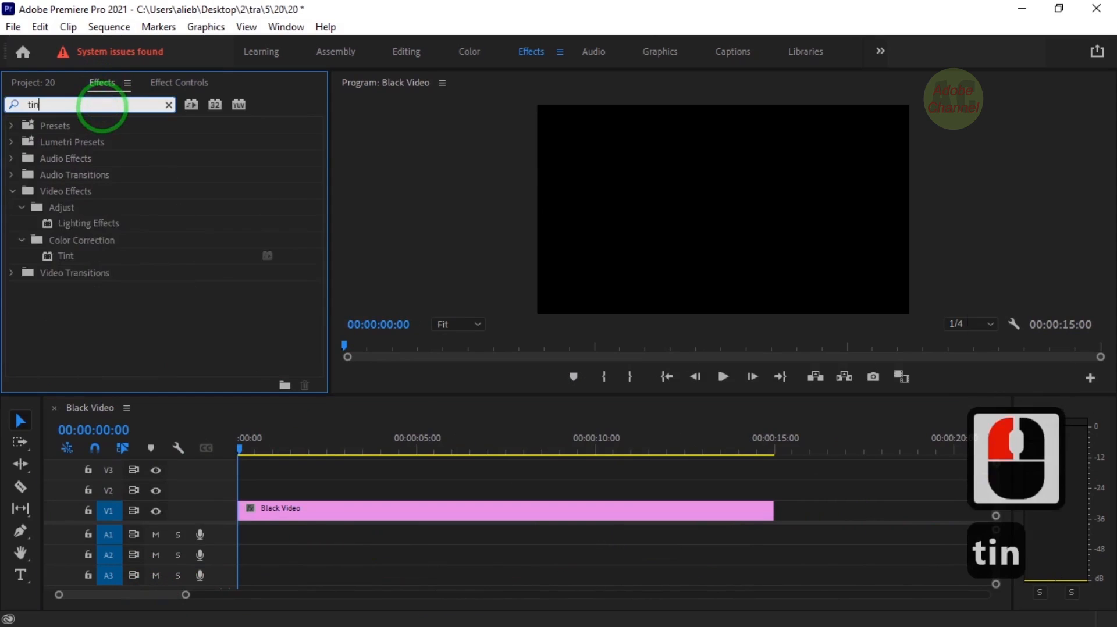
- Turn the V1 Black Video clip near-white by applying Tint and remapping its black, and lock track V1
{"action": "left_click_drag", "start_coordinate": [65, 223], "coordinate": [298, 501]}
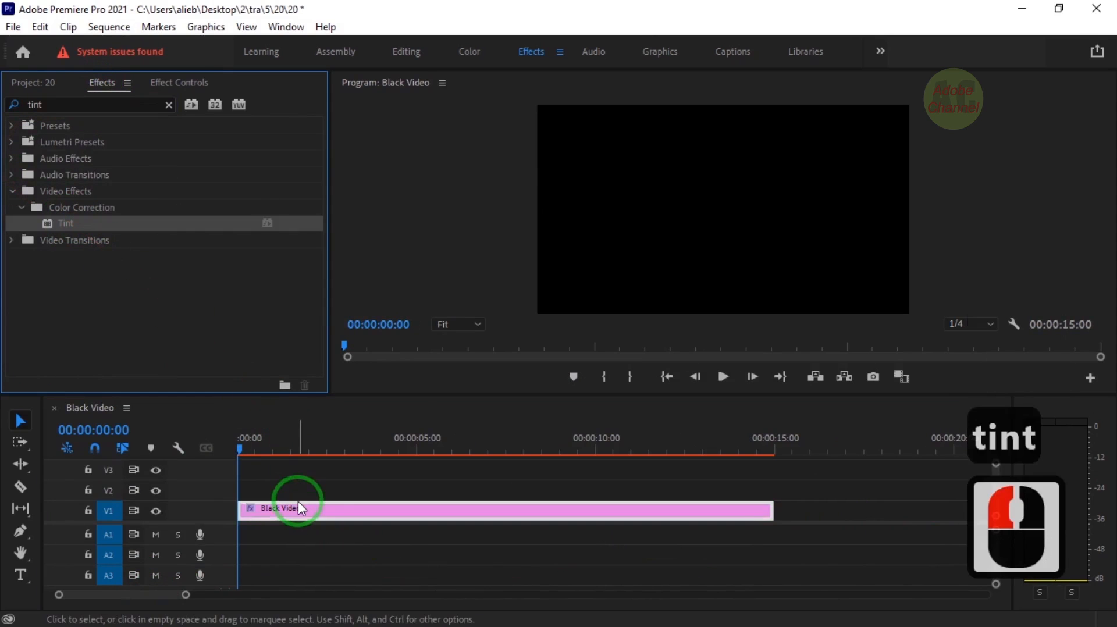
{"action": "left_click", "coordinate": [179, 82]}
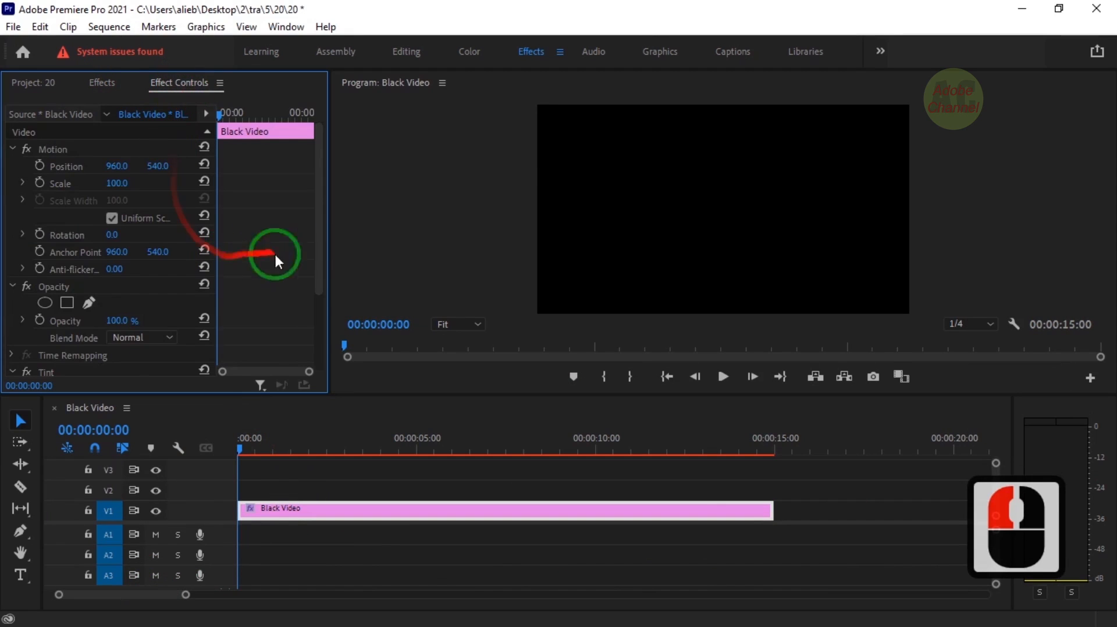
{"action": "left_click", "coordinate": [320, 316]}
{"action": "double_click", "coordinate": [118, 298]}
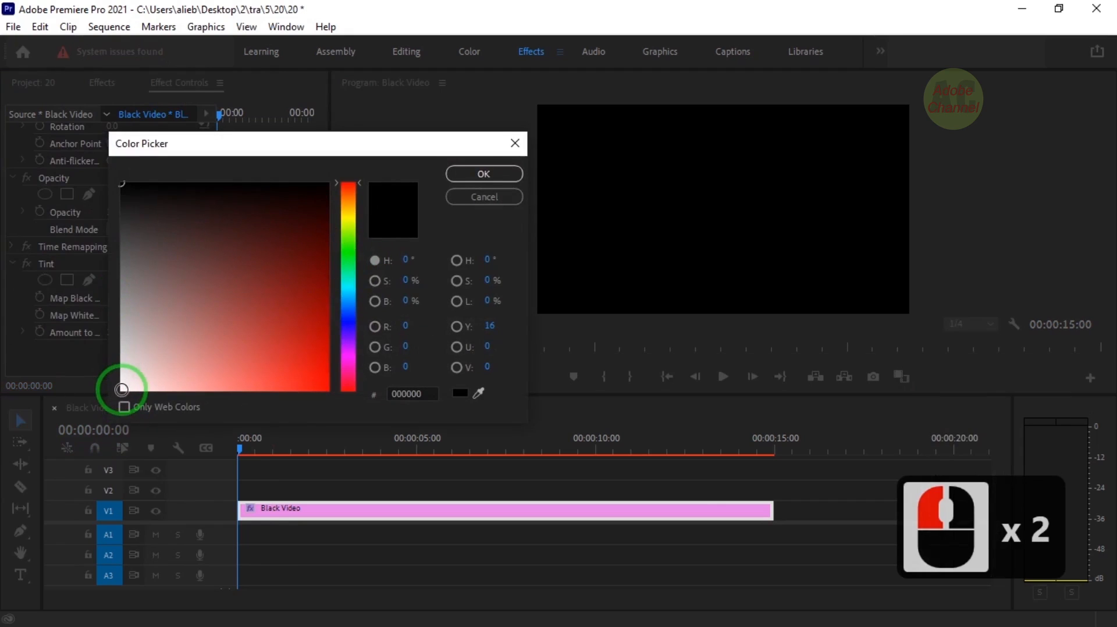
{"action": "left_click", "coordinate": [121, 388]}
{"action": "left_click", "coordinate": [484, 174]}
{"action": "left_click", "coordinate": [89, 511]}
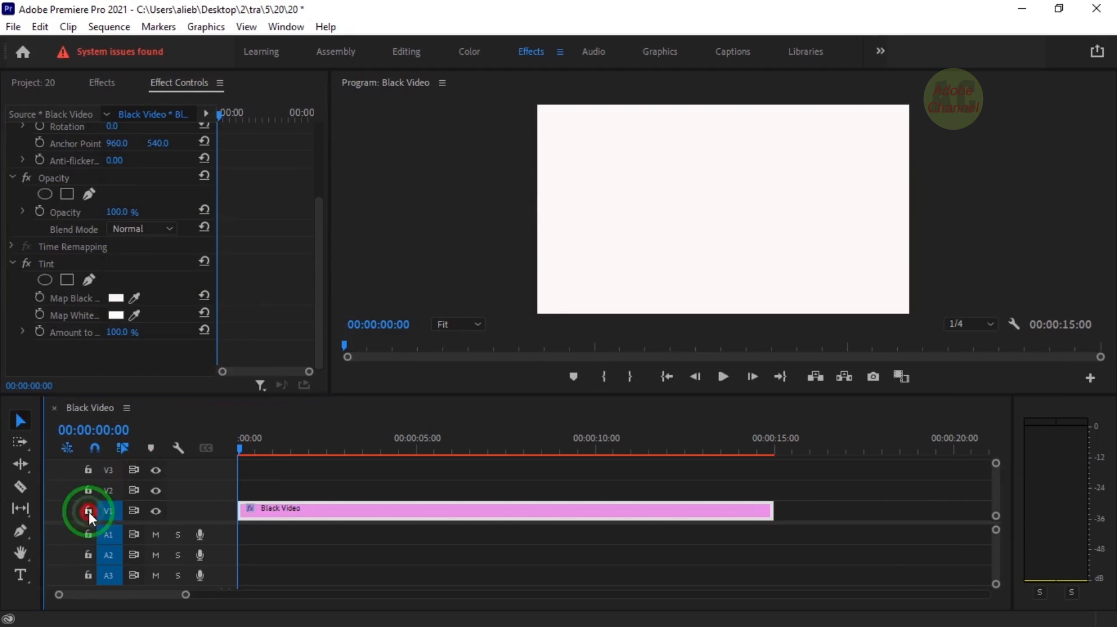
{"action": "left_click_drag", "start_coordinate": [190, 525], "coordinate": [177, 554]}
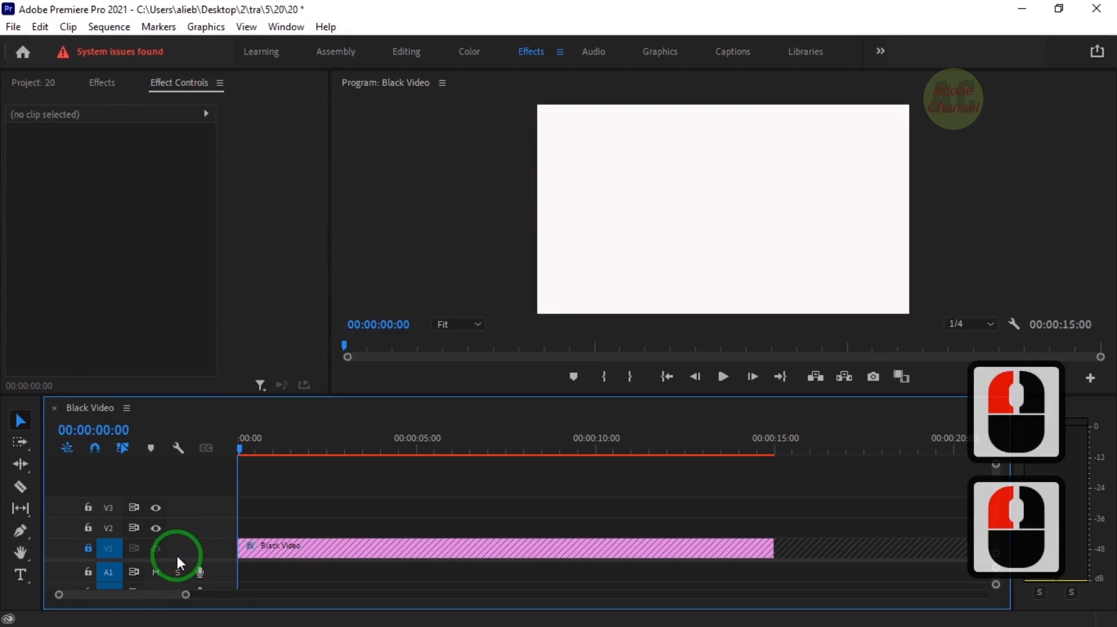
- Create a 1920 × 1080 legacy title named type1
{"action": "left_click", "coordinate": [32, 84]}
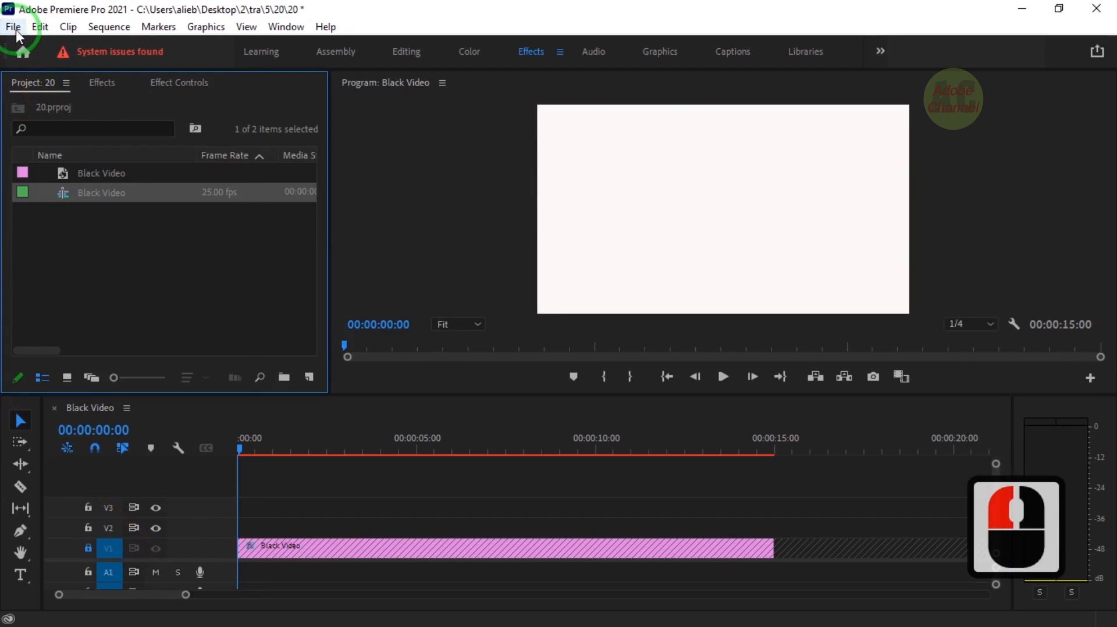
{"action": "left_click", "coordinate": [13, 29]}
{"action": "mouse_move", "coordinate": [37, 42]}
{"action": "left_click", "coordinate": [300, 225]}
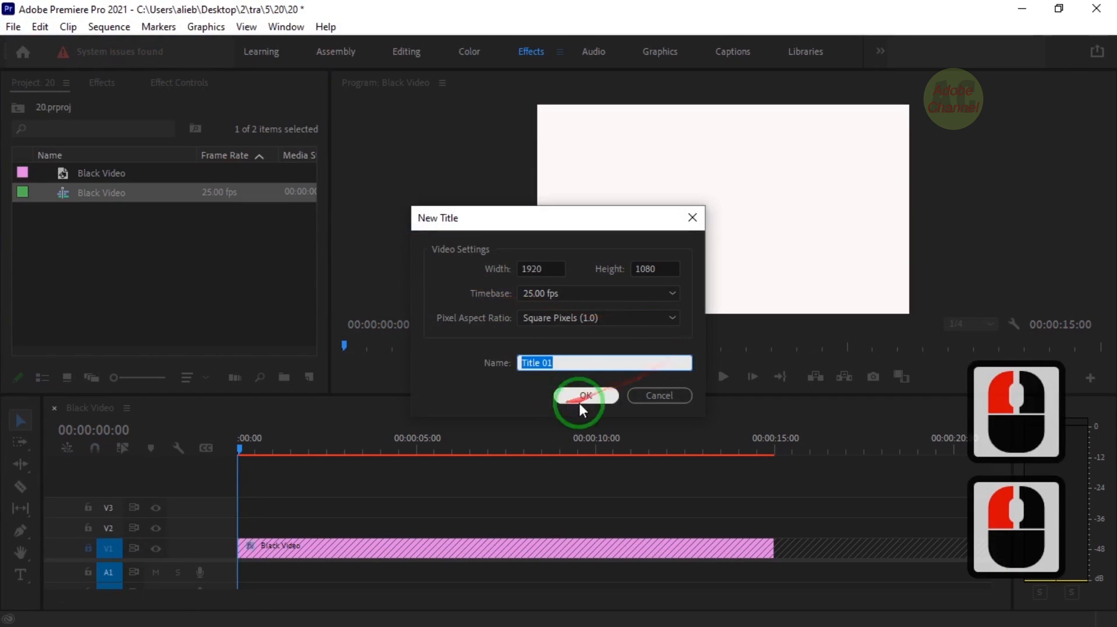
{"action": "type", "text": "type1"}
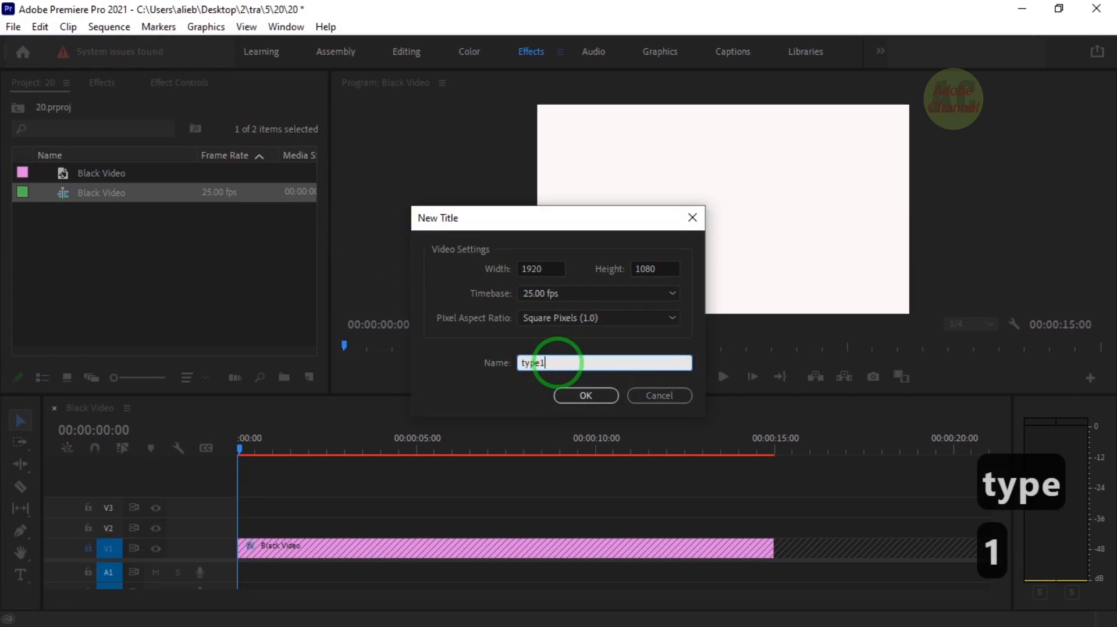
{"action": "left_click", "coordinate": [600, 395]}
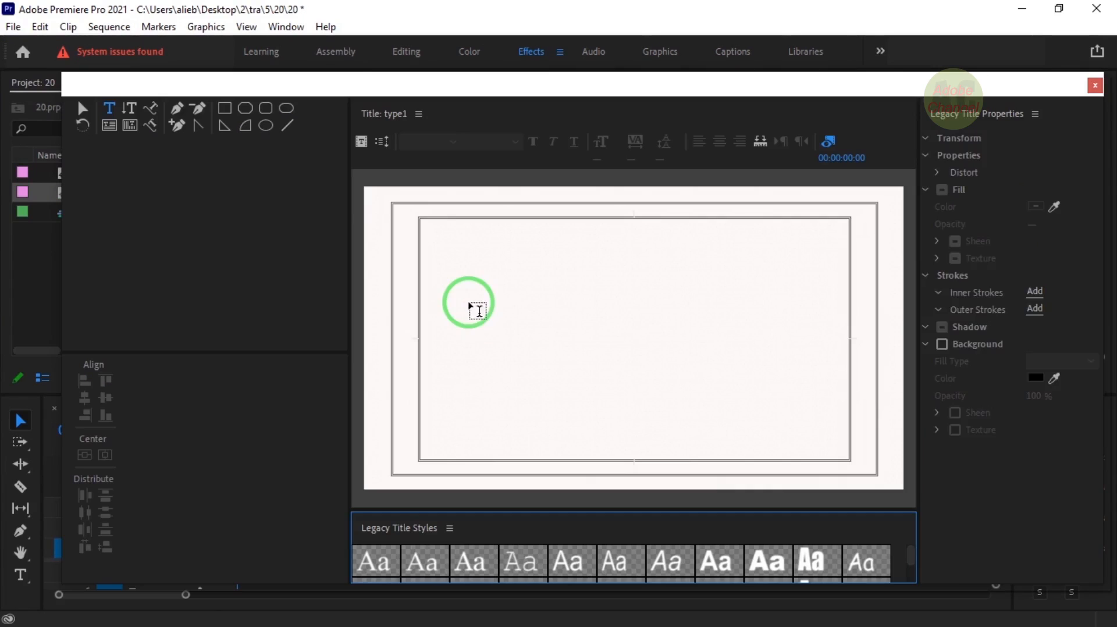
- Enter the title text "THE POWER OF DREAMS." in the upper part of the frame
{"action": "type", "text": "THE PO"}
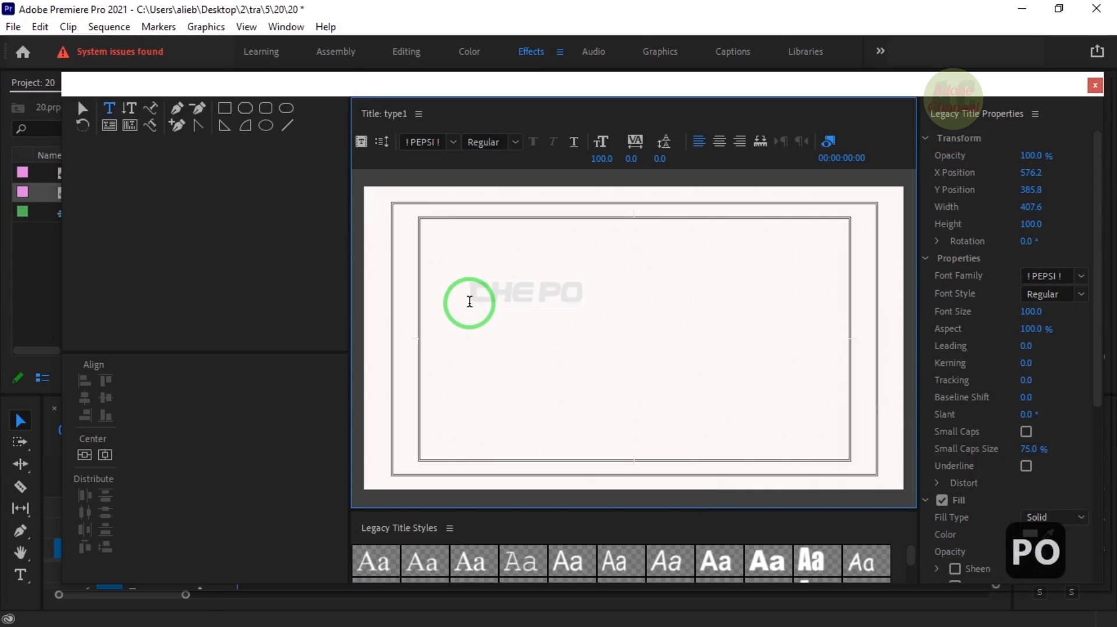
{"action": "type", "text": "WER OF"}
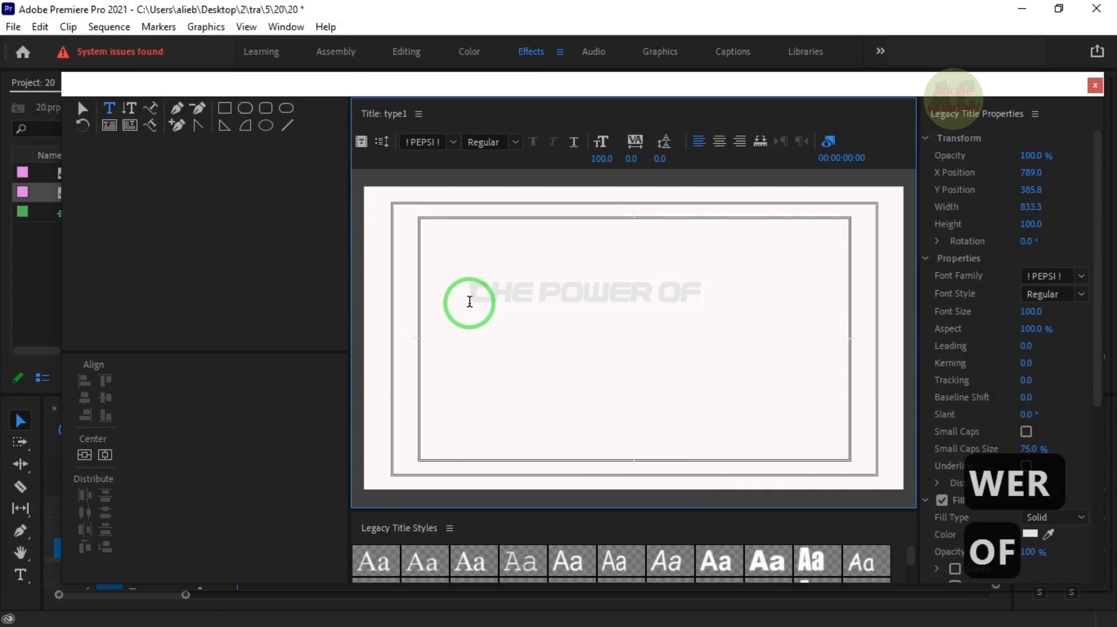
{"action": "type", "text": " DREAMS"}
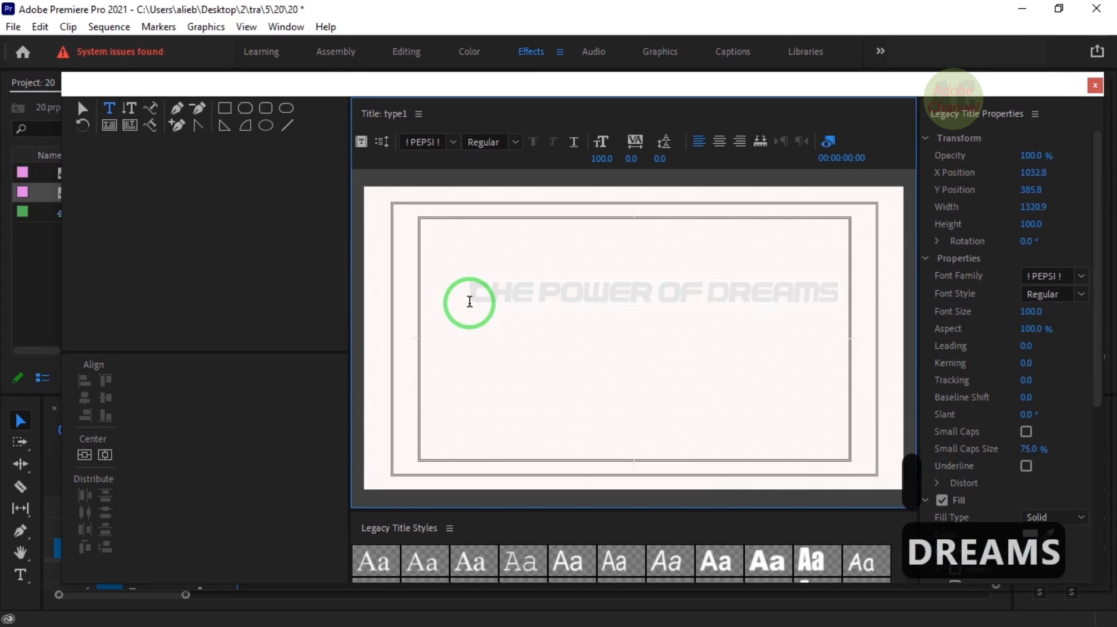
{"action": "type", "text": "."}
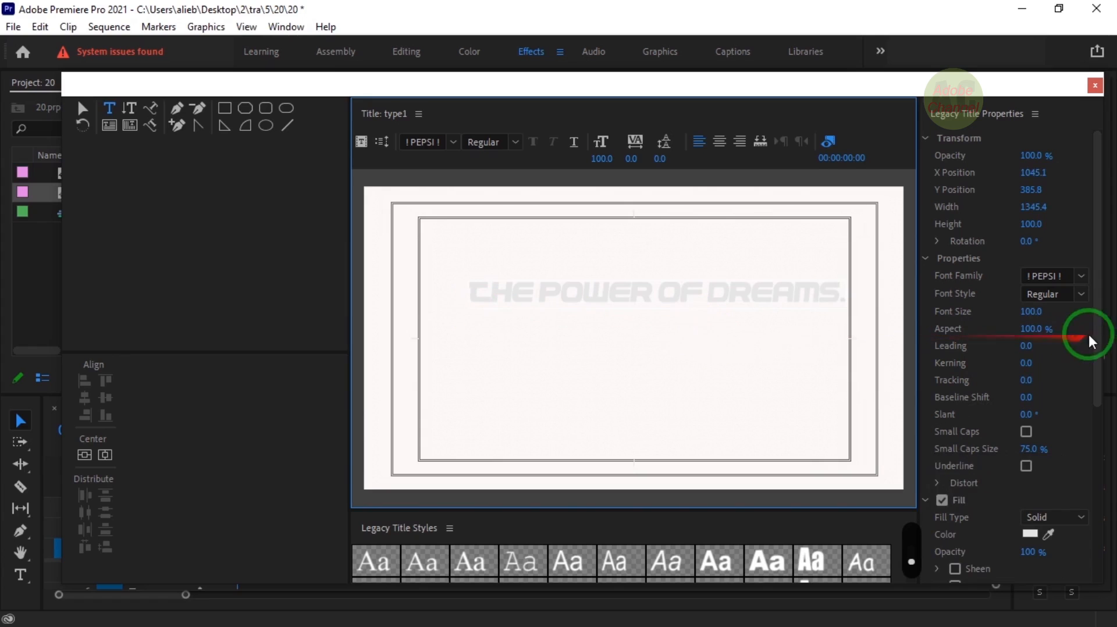
- Set the title text's fill color to purple 830882
{"action": "left_click_drag", "start_coordinate": [1095, 341], "coordinate": [1095, 420]}
{"action": "left_click", "coordinate": [1031, 403]}
{"action": "left_click", "coordinate": [348, 357]}
{"action": "left_click", "coordinate": [316, 289]}
{"action": "left_click", "coordinate": [484, 174]}
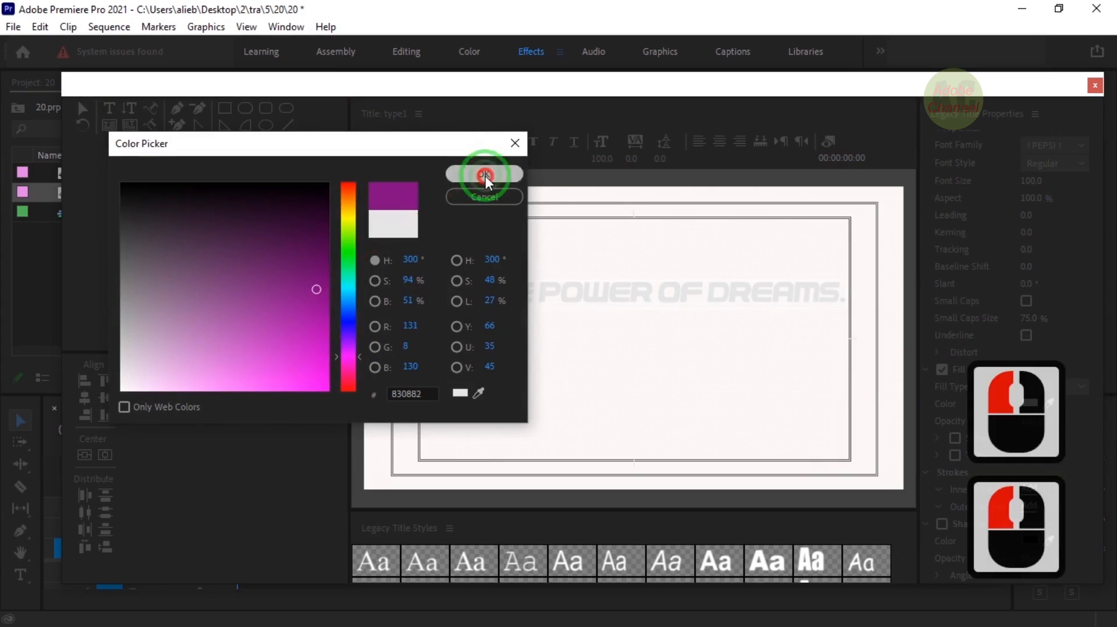
- Move the title text slightly up and left within the safe margins
{"action": "left_click", "coordinate": [83, 112]}
{"action": "left_click", "coordinate": [628, 304]}
{"action": "left_click_drag", "start_coordinate": [629, 304], "coordinate": [609, 278]}
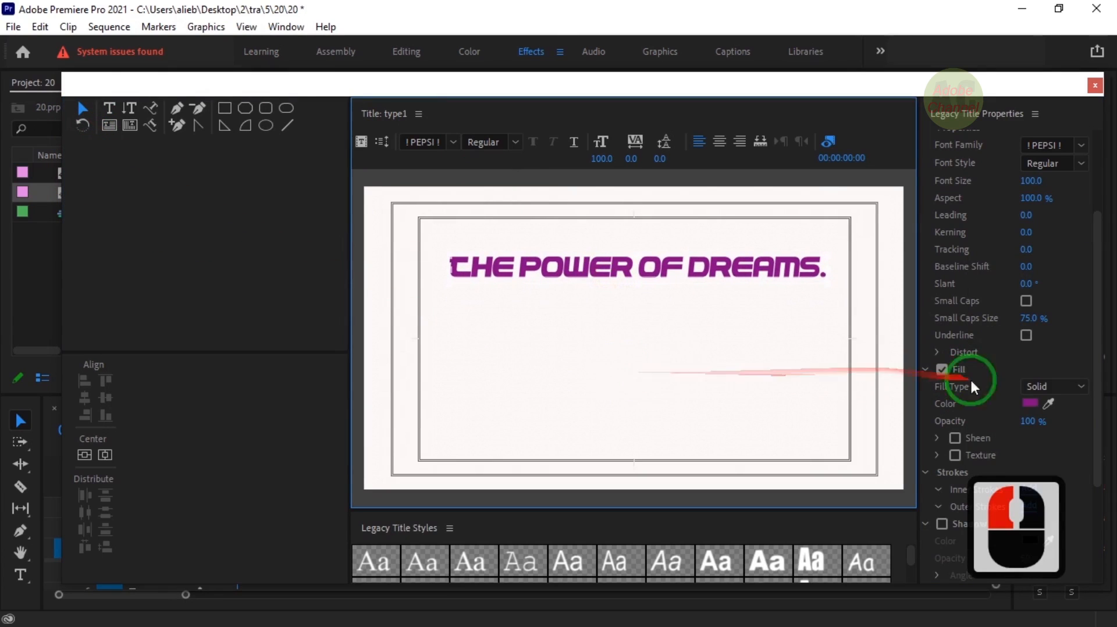
- Change the title's font family to Baskerville, nudge the text slightly left, and close the title editor
{"action": "left_click_drag", "start_coordinate": [1093, 329], "coordinate": [1090, 279]}
{"action": "left_click", "coordinate": [1042, 209]}
{"action": "type", "text": "b"}
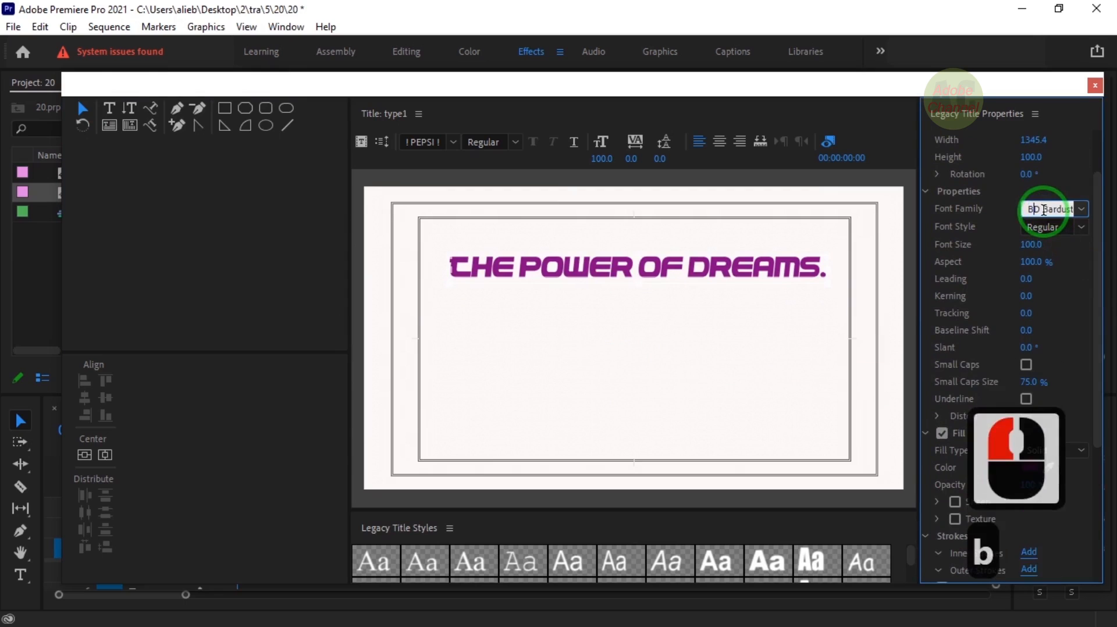
{"action": "left_click", "coordinate": [840, 271]}
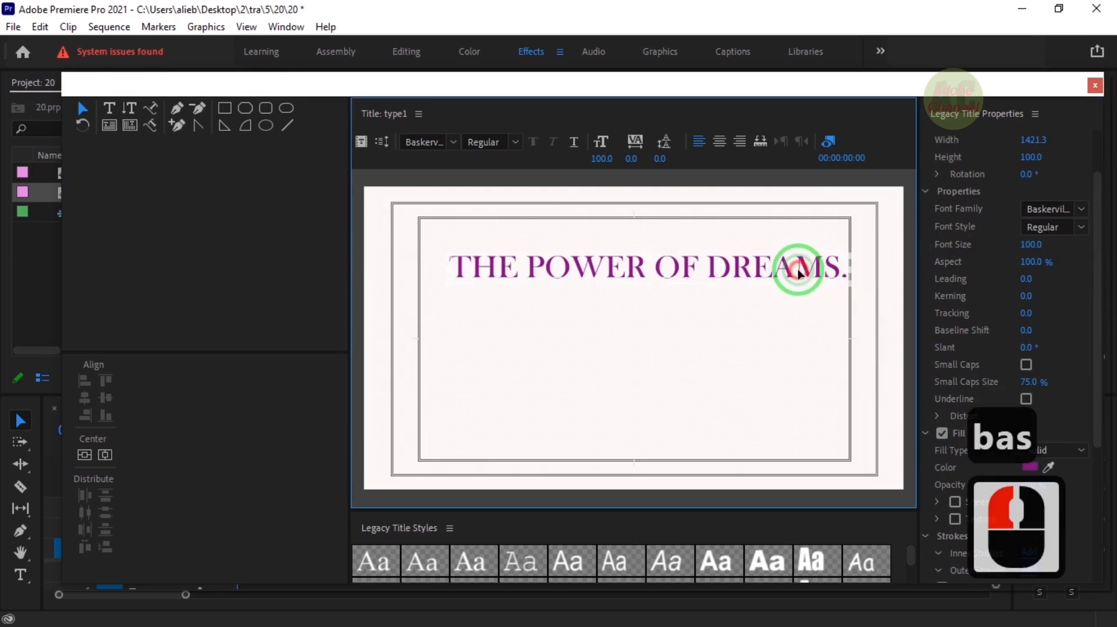
{"action": "left_click_drag", "start_coordinate": [631, 275], "coordinate": [619, 274]}
{"action": "left_click", "coordinate": [1094, 86]}
- Place the type1 title on V2 at the sequence start and apply the Linear Wipe effect to it
{"action": "left_click_drag", "start_coordinate": [41, 190], "coordinate": [237, 523]}
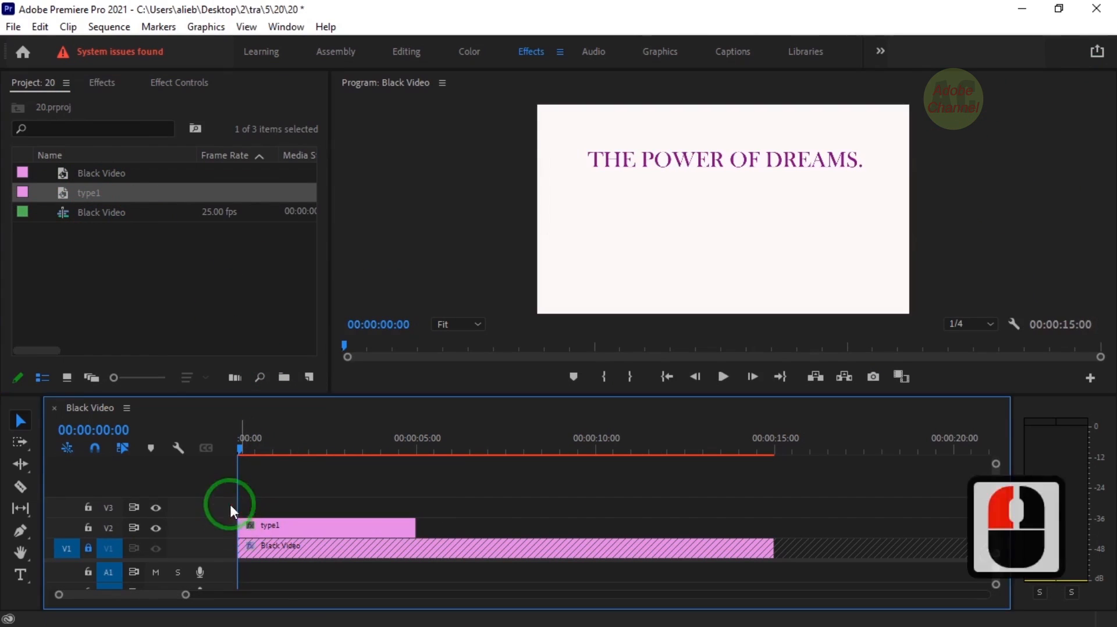
{"action": "left_click", "coordinate": [106, 81]}
{"action": "left_click", "coordinate": [168, 105]}
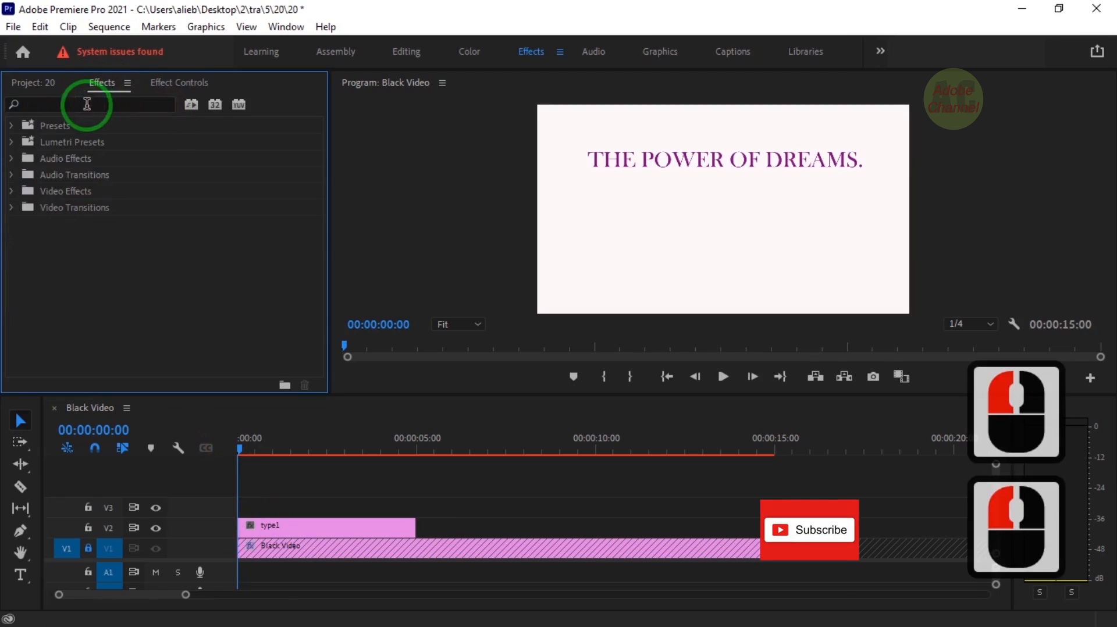
{"action": "left_click", "coordinate": [87, 103]}
{"action": "type", "text": "linear"}
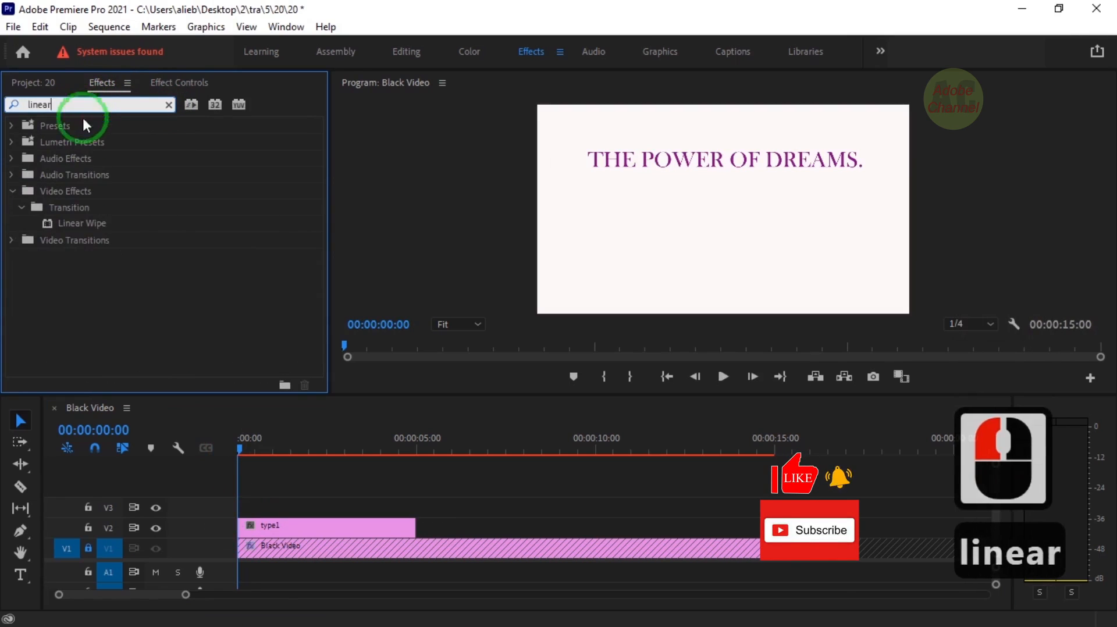
{"action": "left_click_drag", "start_coordinate": [86, 221], "coordinate": [318, 523]}
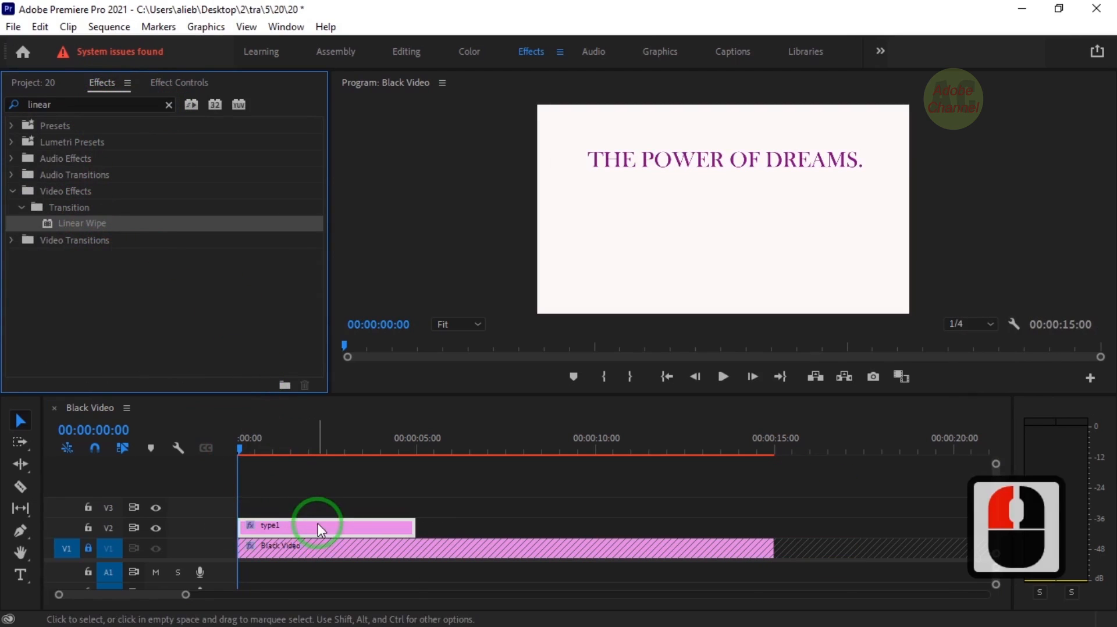
- Set the Linear Wipe's Wipe Angle on the type1 clip to 270°
{"action": "left_click", "coordinate": [201, 87]}
{"action": "left_click_drag", "start_coordinate": [324, 249], "coordinate": [322, 318]}
{"action": "left_click", "coordinate": [115, 320]}
{"action": "type", "text": "270"}
{"action": "key", "text": "Return"}
- Set the wipe's Transition Completion to 100% and start keyframing it at the sequence start
{"action": "left_click", "coordinate": [129, 304]}
{"action": "type", "text": "100"}
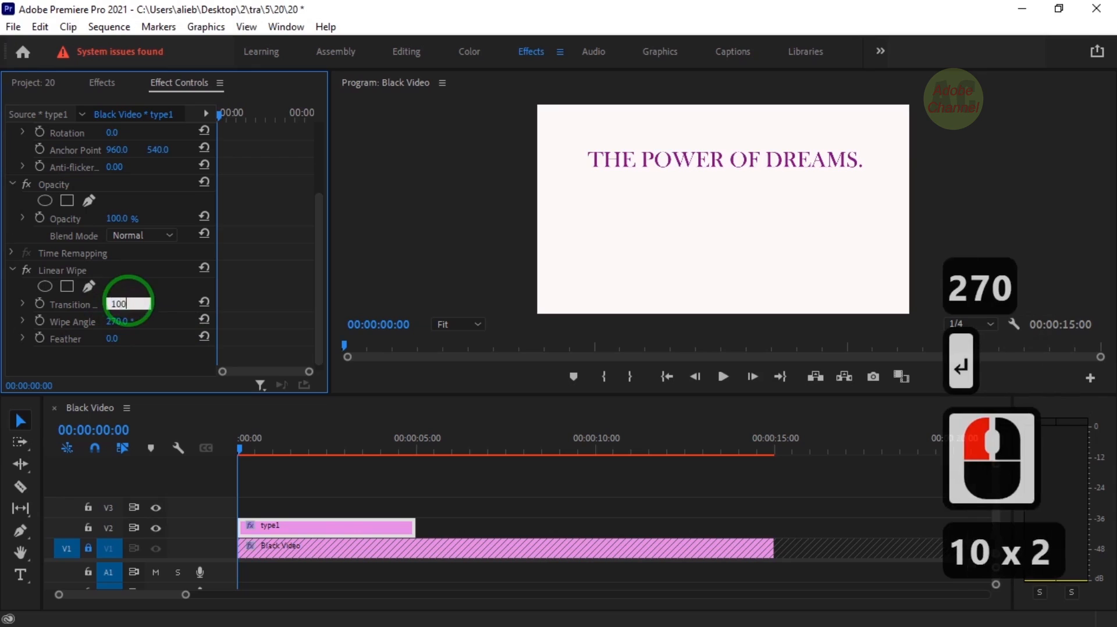
{"action": "key", "text": "Return"}
{"action": "left_click", "coordinate": [40, 304]}
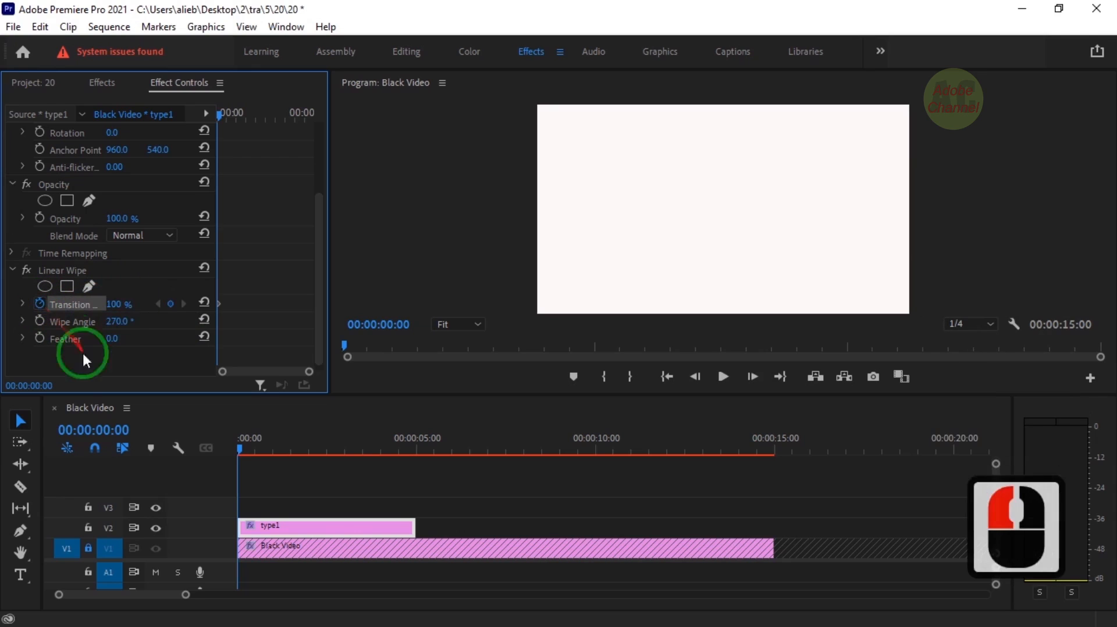
- Add a 0% Transition Completion keyframe at 00:00:02:00 and return the playhead to the sequence start
{"action": "left_click", "coordinate": [111, 429]}
{"action": "type", "text": "200"}
{"action": "key", "text": "Return"}
{"action": "left_click", "coordinate": [128, 304]}
{"action": "type", "text": "0"}
{"action": "key", "text": "Return"}
{"action": "left_click_drag", "start_coordinate": [308, 449], "coordinate": [205, 472]}
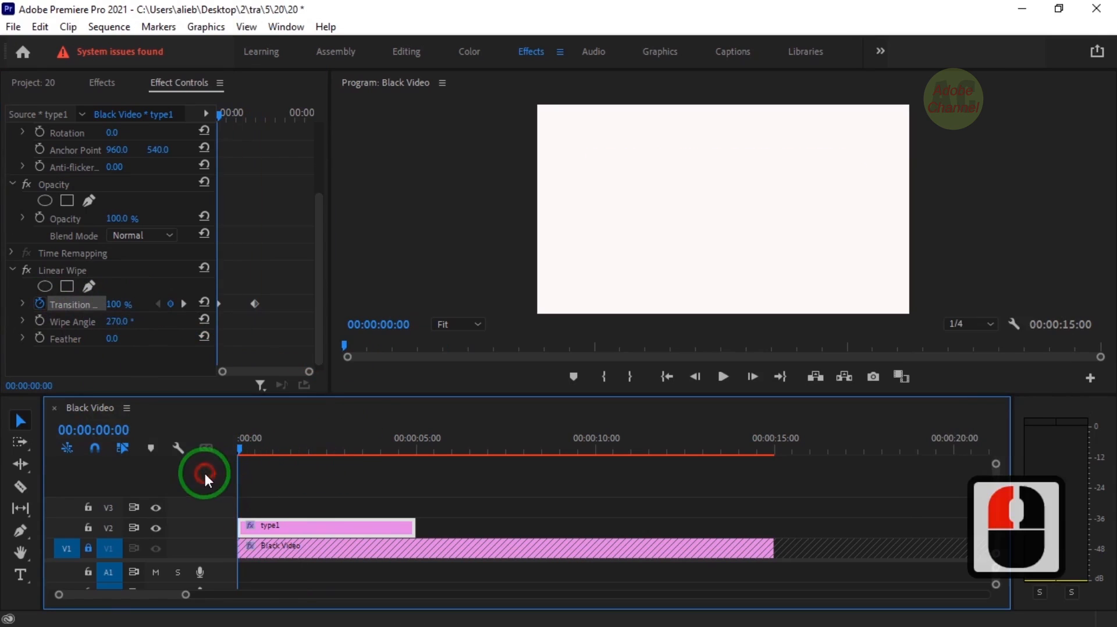
- Place Black Video on V3 at the sequence start and scale it non-uniformly to width 0.5 and height 15
{"action": "left_click", "coordinate": [32, 85]}
{"action": "left_click_drag", "start_coordinate": [99, 173], "coordinate": [237, 507]}
{"action": "left_click", "coordinate": [174, 83]}
{"action": "left_click", "coordinate": [113, 218]}
{"action": "left_click", "coordinate": [127, 200]}
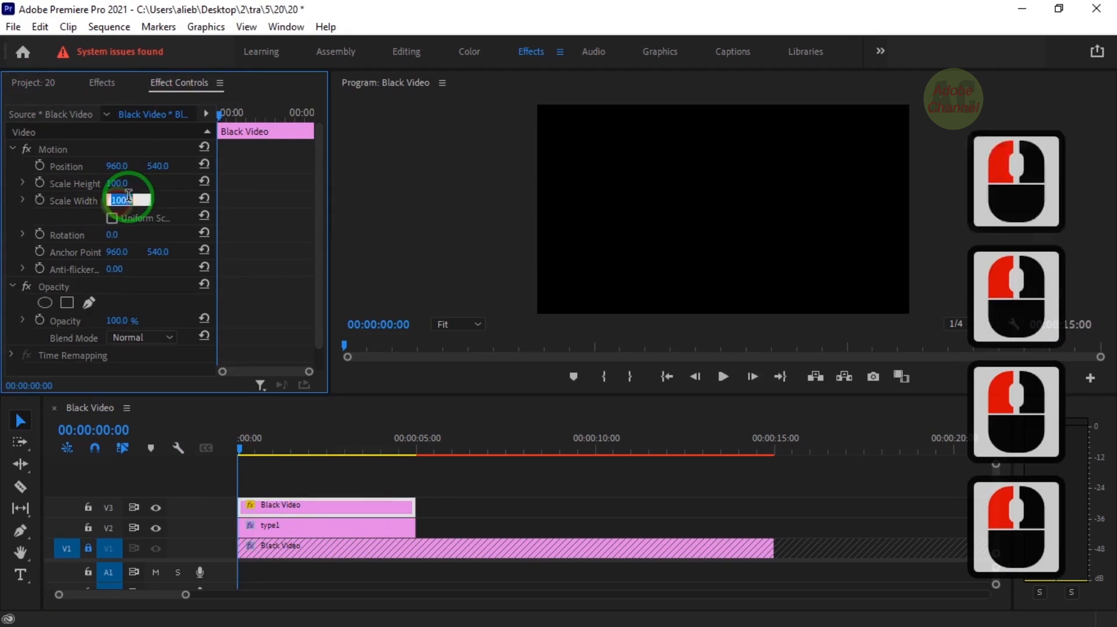
{"action": "type", "text": ".5"}
{"action": "key", "text": "Return"}
{"action": "left_click", "coordinate": [129, 180]}
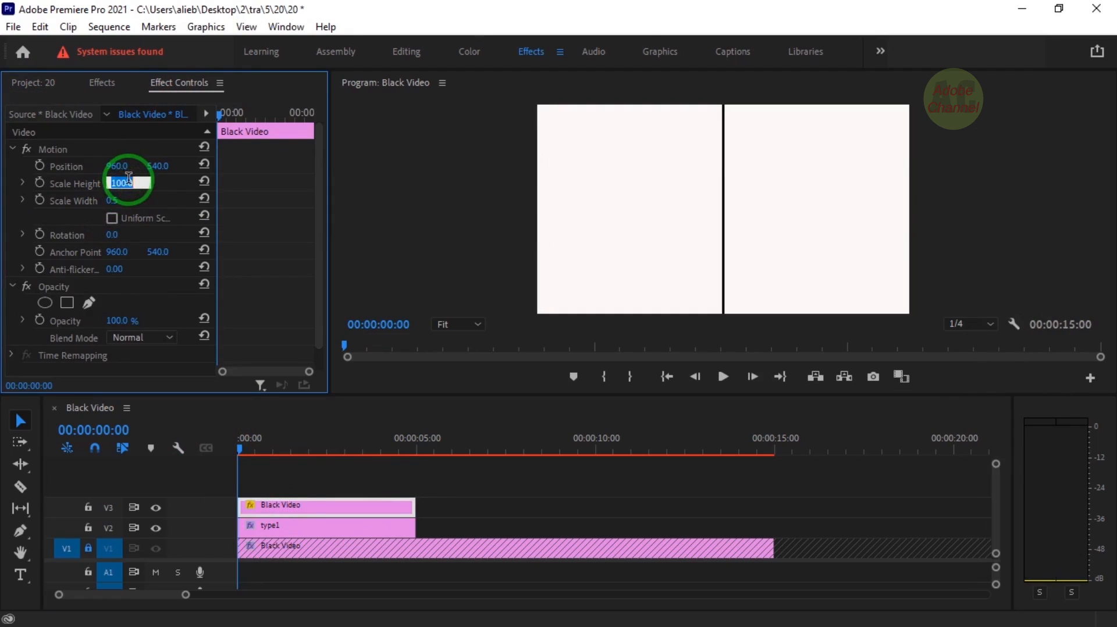
{"action": "type", "text": "15"}
{"action": "key", "text": "Return"}
- Position the thin black bar just before the word THE, at 231, 296
{"action": "left_click_drag", "start_coordinate": [233, 438], "coordinate": [256, 452]}
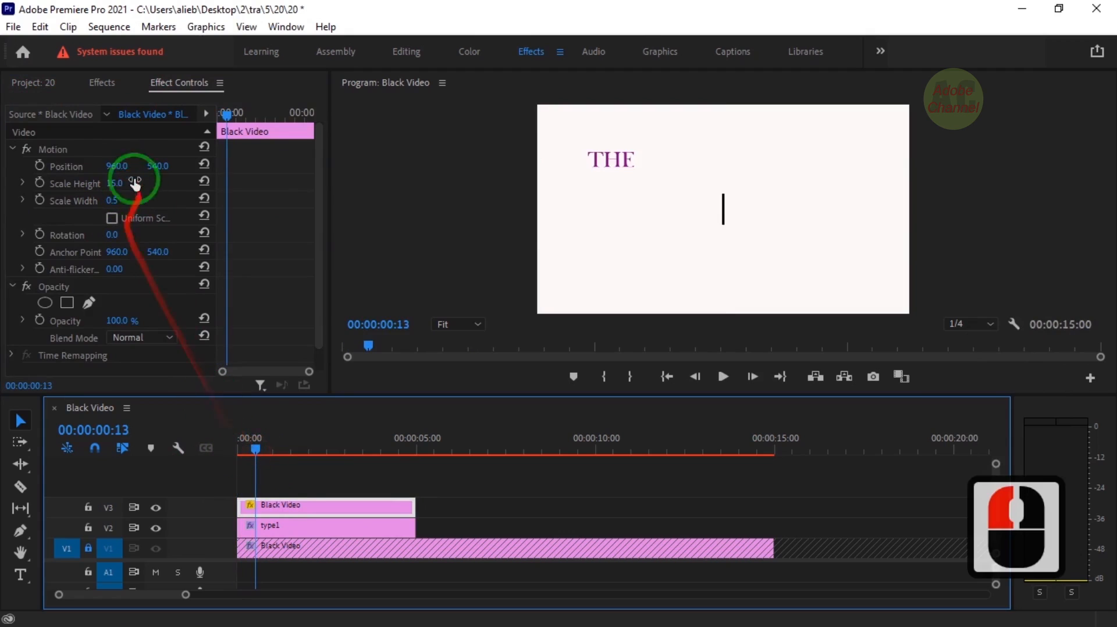
{"action": "left_click_drag", "start_coordinate": [116, 166], "coordinate": [84, 168]}
{"action": "left_click_drag", "start_coordinate": [2, 167], "coordinate": [99, 168]}
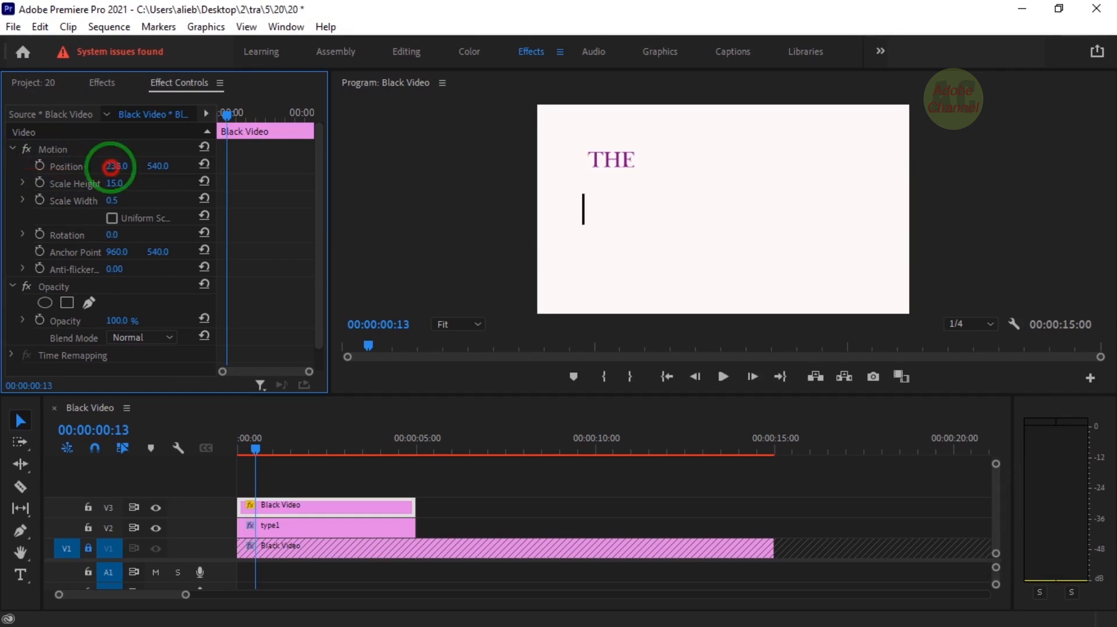
{"action": "left_click_drag", "start_coordinate": [3, 177], "coordinate": [5, 178]}
- Keyframe the bar's Position at 00:00:00:20, and move it horizontally to 1697 at 00:00:01:22, past the end of the title
{"action": "left_click", "coordinate": [96, 431]}
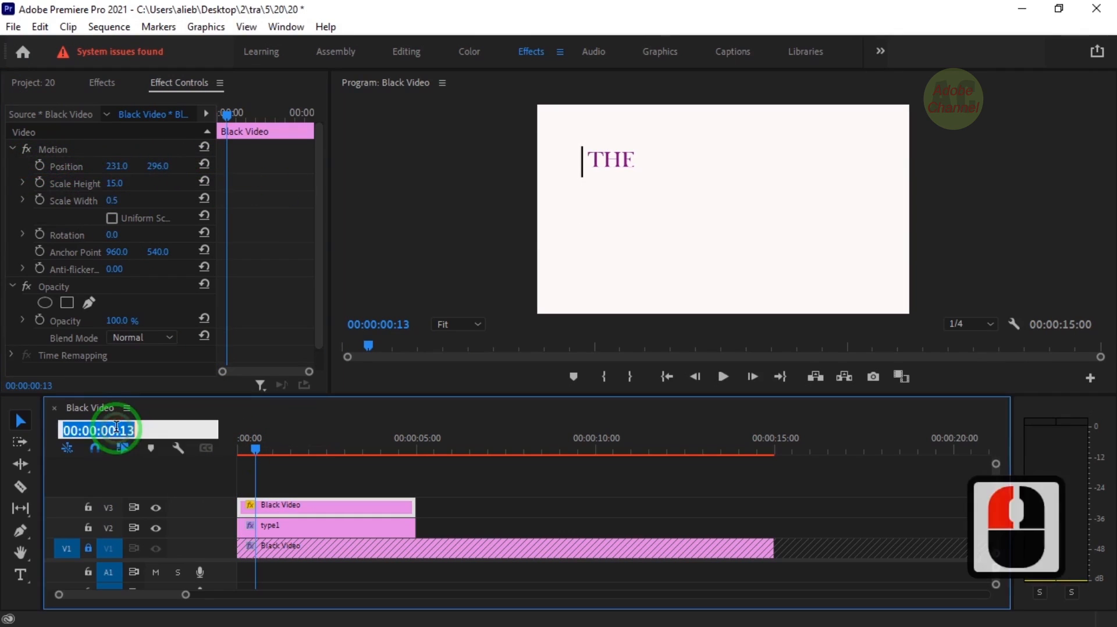
{"action": "type", "text": "20"}
{"action": "key", "text": "Return"}
{"action": "left_click", "coordinate": [39, 166]}
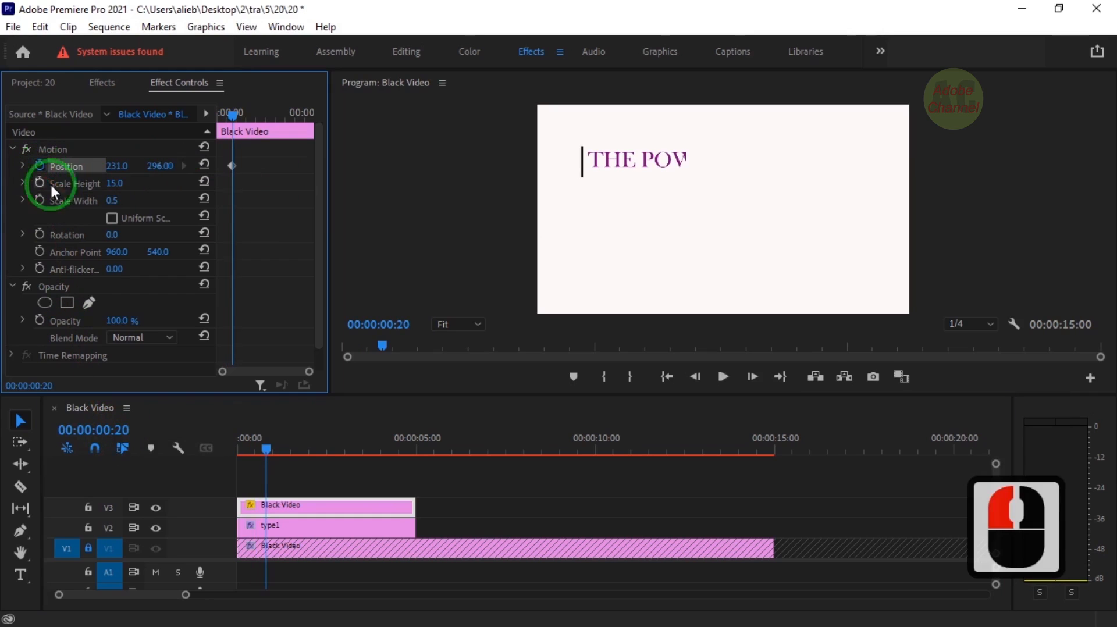
{"action": "left_click_drag", "start_coordinate": [267, 448], "coordinate": [304, 451]}
{"action": "left_click_drag", "start_coordinate": [124, 168], "coordinate": [114, 167]}
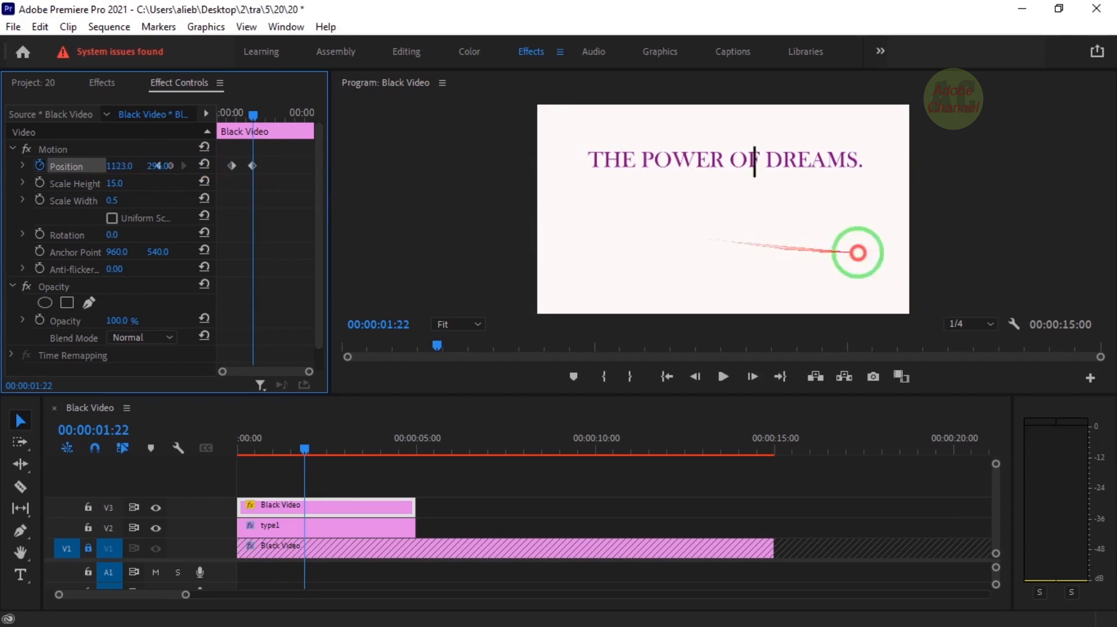
- Shift the bar's first Position keyframe earlier, near the clip start, and check that the bar follows the text reveal
{"action": "left_click_drag", "start_coordinate": [299, 451], "coordinate": [253, 459]}
{"action": "left_click", "coordinate": [295, 377]}
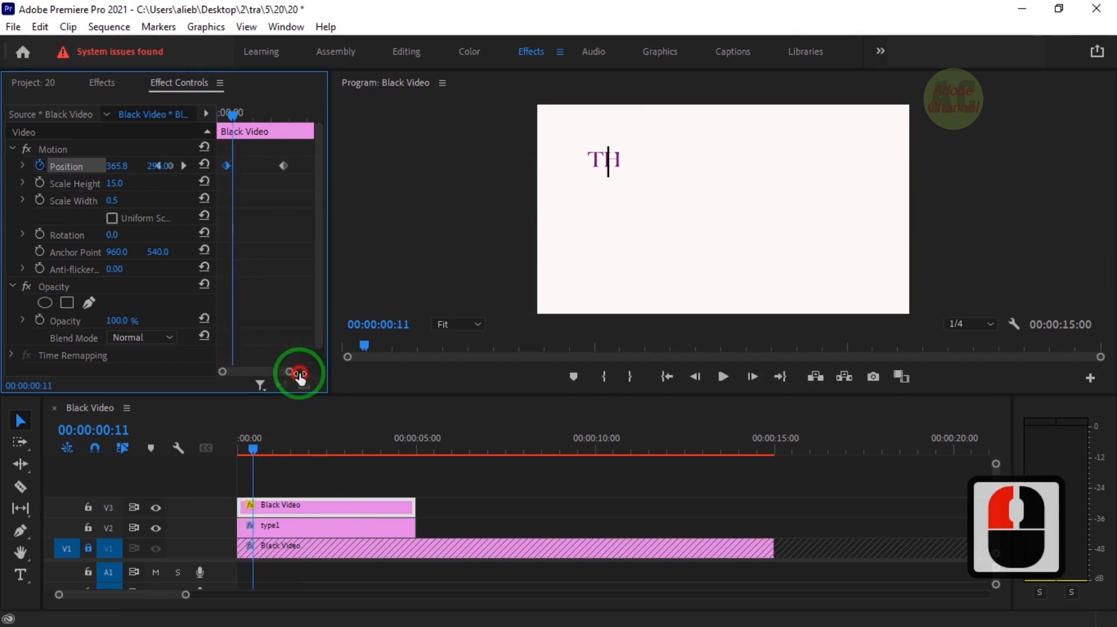
{"action": "left_click_drag", "start_coordinate": [302, 374], "coordinate": [283, 374]}
{"action": "left_click_drag", "start_coordinate": [238, 118], "coordinate": [238, 119]}
{"action": "left_click_drag", "start_coordinate": [242, 166], "coordinate": [232, 165]}
{"action": "left_click_drag", "start_coordinate": [234, 113], "coordinate": [264, 139]}
{"action": "left_click_drag", "start_coordinate": [290, 371], "coordinate": [309, 372]}
{"action": "left_click", "coordinate": [253, 166]}
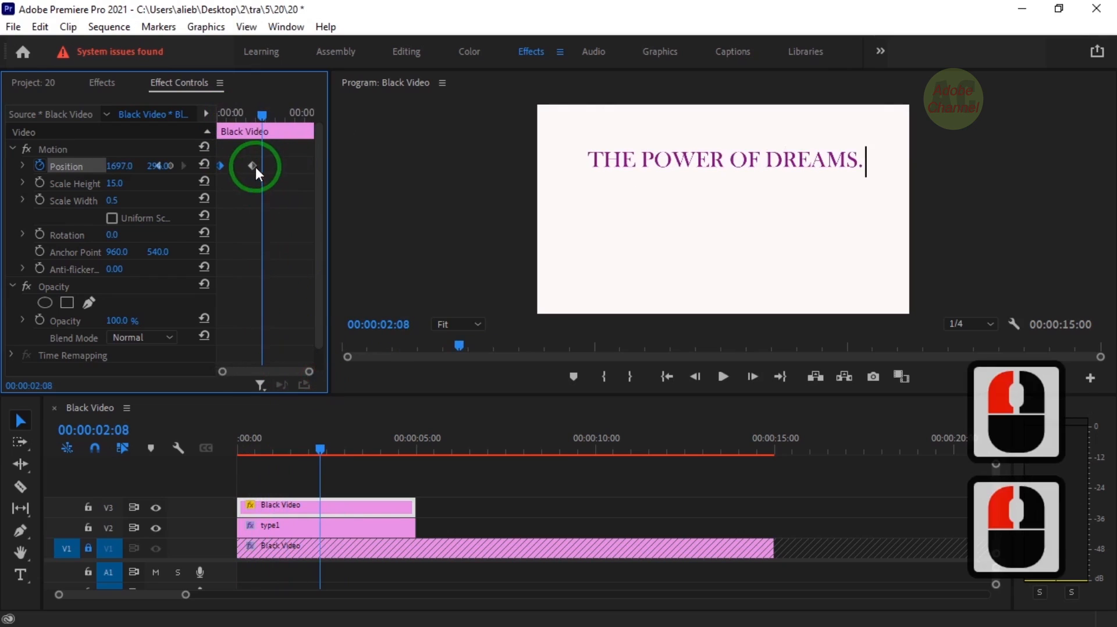
{"action": "mouse_move", "coordinate": [249, 115]}
{"action": "left_mouse_down"}
{"action": "mouse_move", "coordinate": [226, 124]}
{"action": "mouse_move", "coordinate": [254, 124]}
{"action": "left_mouse_up"}
- Start keyframing the bar's Opacity at the sequence start with a value of 0%
{"action": "left_click", "coordinate": [219, 462]}
{"action": "left_click_drag", "start_coordinate": [220, 465], "coordinate": [215, 462]}
{"action": "left_click", "coordinate": [39, 297]}
{"action": "left_click", "coordinate": [124, 298]}
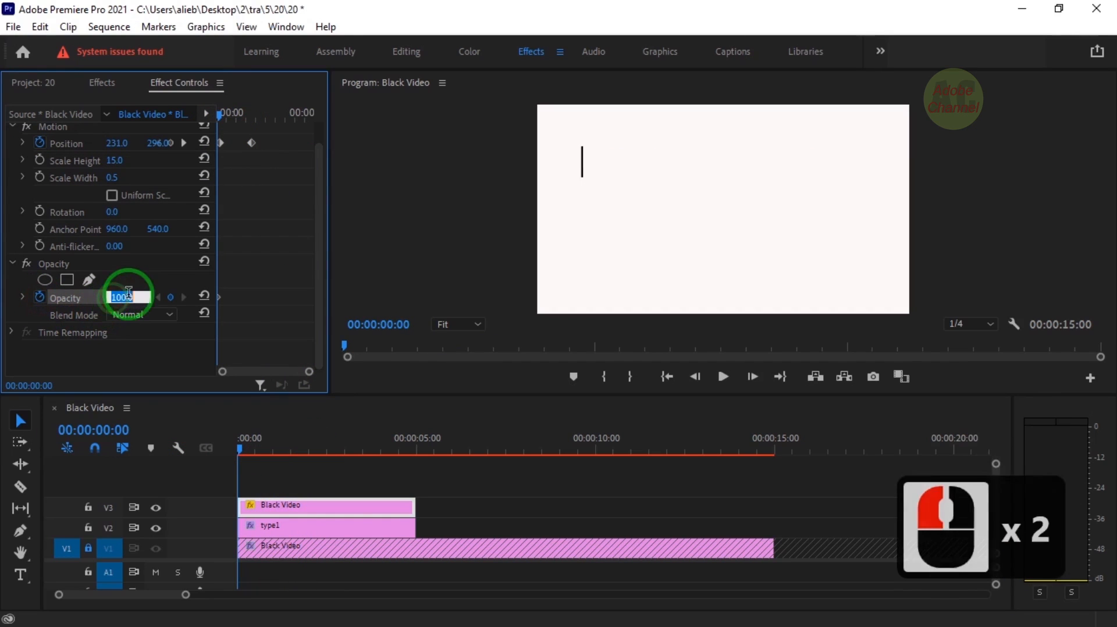
{"action": "type", "text": "0"}
{"action": "key", "text": "Return"}
- Add a 100% Opacity keyframe for the bar at 00:00:00:04
{"action": "left_click", "coordinate": [104, 431]}
{"action": "type", "text": "4"}
{"action": "key", "text": "Return"}
{"action": "left_click", "coordinate": [115, 300]}
{"action": "type", "text": "100"}
{"action": "key", "text": "Return"}
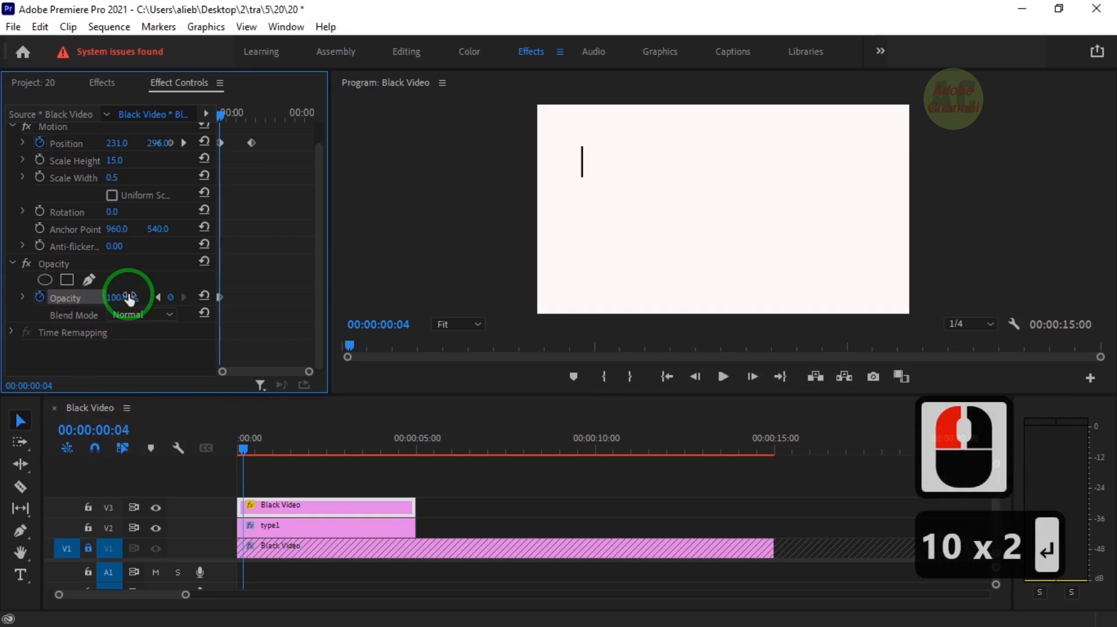
- Add a 0% Opacity keyframe for the bar at 00:00:00:08
{"action": "left_click", "coordinate": [107, 422]}
{"action": "type", "text": "8"}
{"action": "key", "text": "Return"}
{"action": "left_click", "coordinate": [110, 299]}
{"action": "type", "text": "0"}
{"action": "key", "text": "Return"}
- Add a 100% Opacity keyframe for the bar at 00:00:00:12
{"action": "left_click", "coordinate": [111, 429]}
{"action": "type", "text": "12"}
{"action": "key", "text": "Return"}
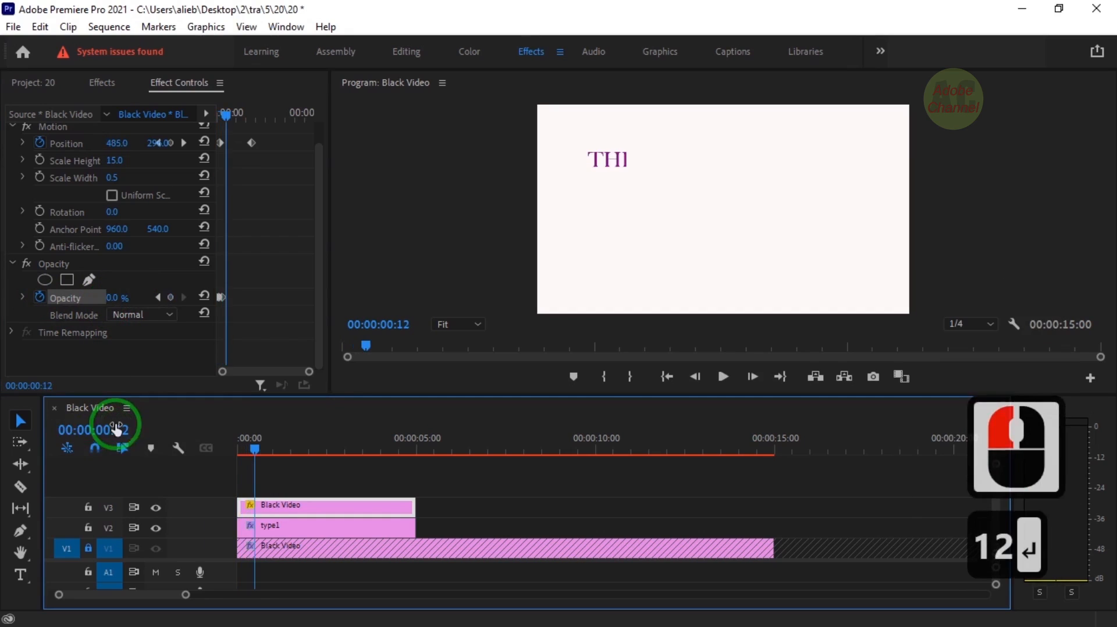
{"action": "left_click", "coordinate": [114, 298]}
{"action": "type", "text": "100"}
{"action": "key", "text": "Return"}
- Copy the bar's existing Opacity keyframes and paste them at 00:00:00:16 to repeat the blink
{"action": "left_click", "coordinate": [309, 372]}
{"action": "left_click_drag", "start_coordinate": [308, 372], "coordinate": [286, 372]}
{"action": "left_click_drag", "start_coordinate": [274, 289], "coordinate": [206, 305]}
{"action": "right_click", "coordinate": [228, 308]}
{"action": "left_click", "coordinate": [269, 351]}
{"action": "left_click", "coordinate": [120, 431]}
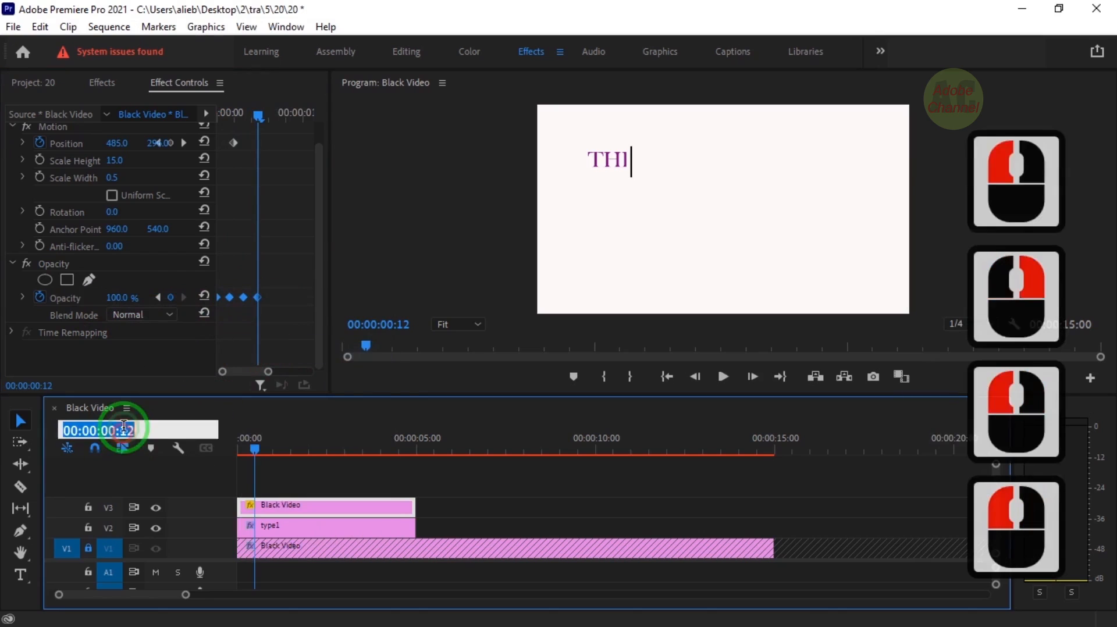
{"action": "type", "text": "16"}
{"action": "key", "text": "Return"}
{"action": "right_click", "coordinate": [271, 294]}
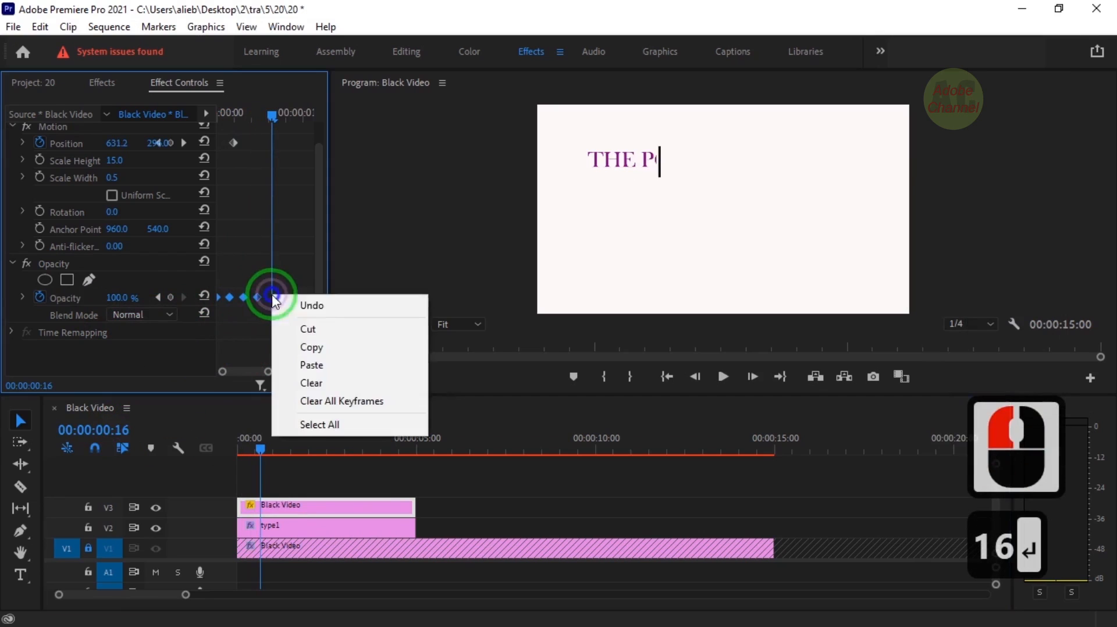
{"action": "left_click", "coordinate": [301, 374]}
- Copy all the bar's Opacity keyframes up to 00:00:01:03 and paste them at 00:00:01:07
{"action": "left_click_drag", "start_coordinate": [256, 371], "coordinate": [280, 373]}
{"action": "left_click_drag", "start_coordinate": [259, 448], "coordinate": [276, 448]}
{"action": "left_click_drag", "start_coordinate": [294, 290], "coordinate": [216, 303]}
{"action": "right_click", "coordinate": [221, 300]}
{"action": "left_click", "coordinate": [270, 351]}
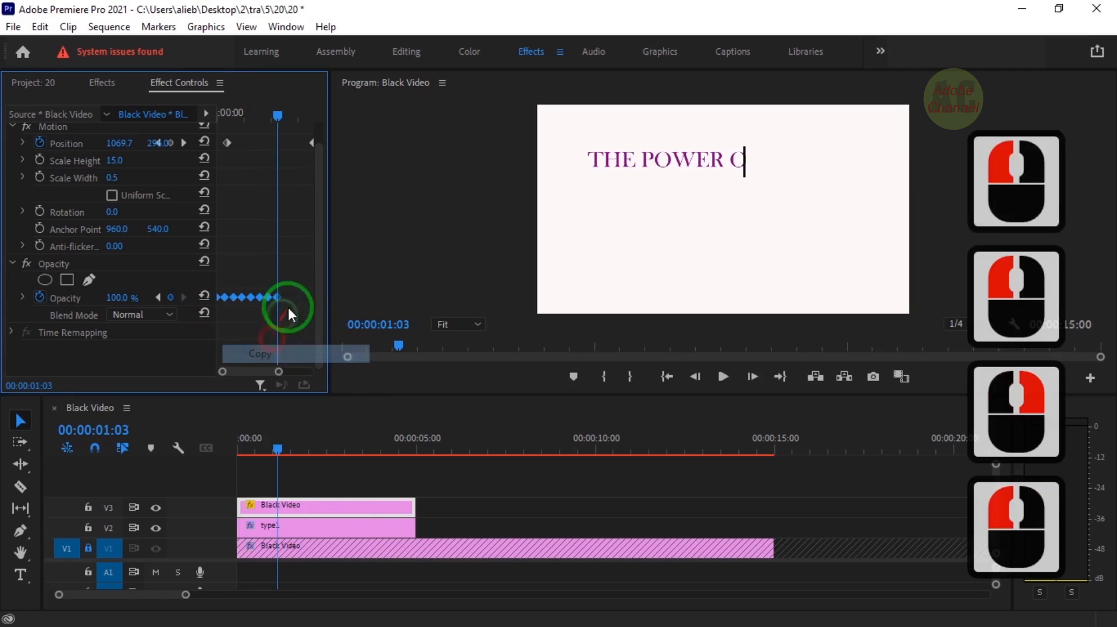
{"action": "left_click", "coordinate": [106, 434]}
{"action": "type", "text": "107"}
{"action": "key", "text": "Return"}
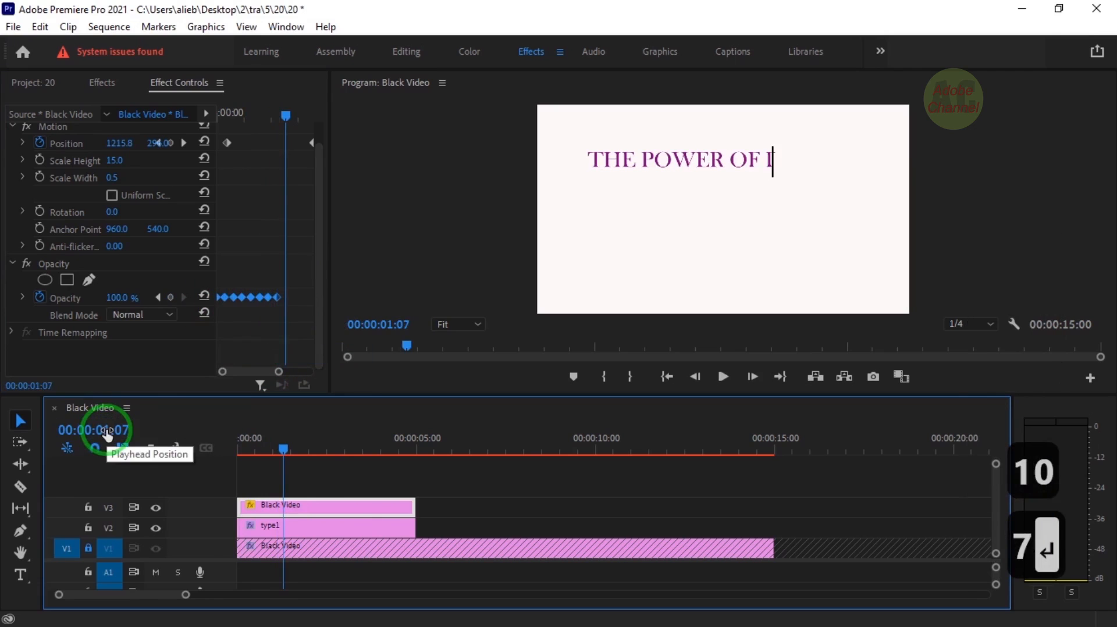
{"action": "right_click", "coordinate": [284, 293]}
{"action": "left_click", "coordinate": [337, 365]}
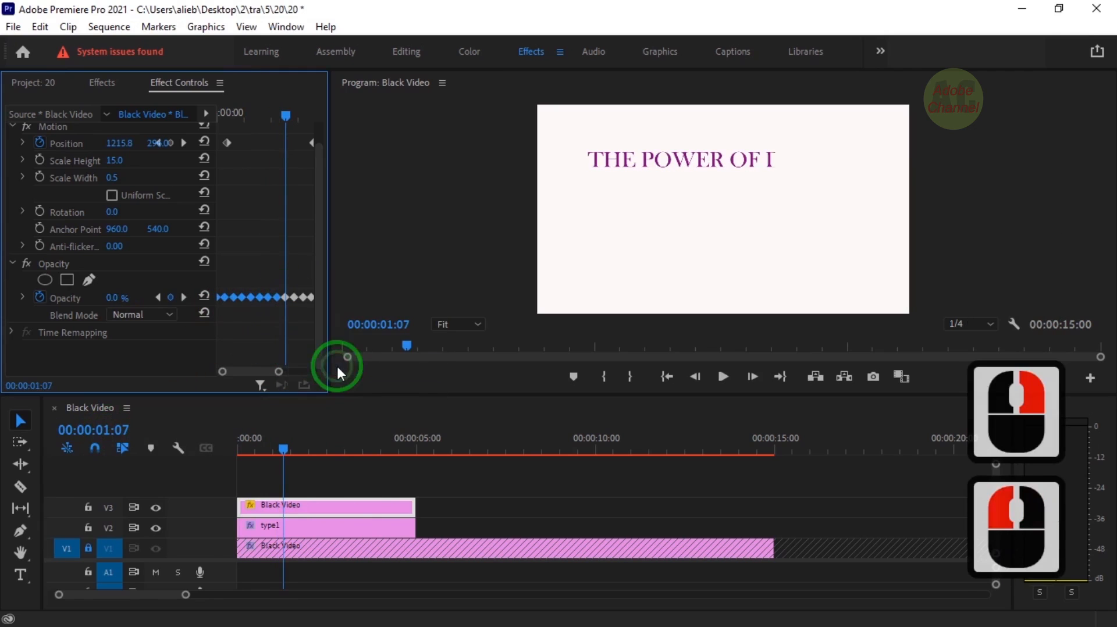
- Play the sequence from its start to check the blinking bar against the title reveal
{"action": "left_click_drag", "start_coordinate": [284, 372], "coordinate": [293, 370]}
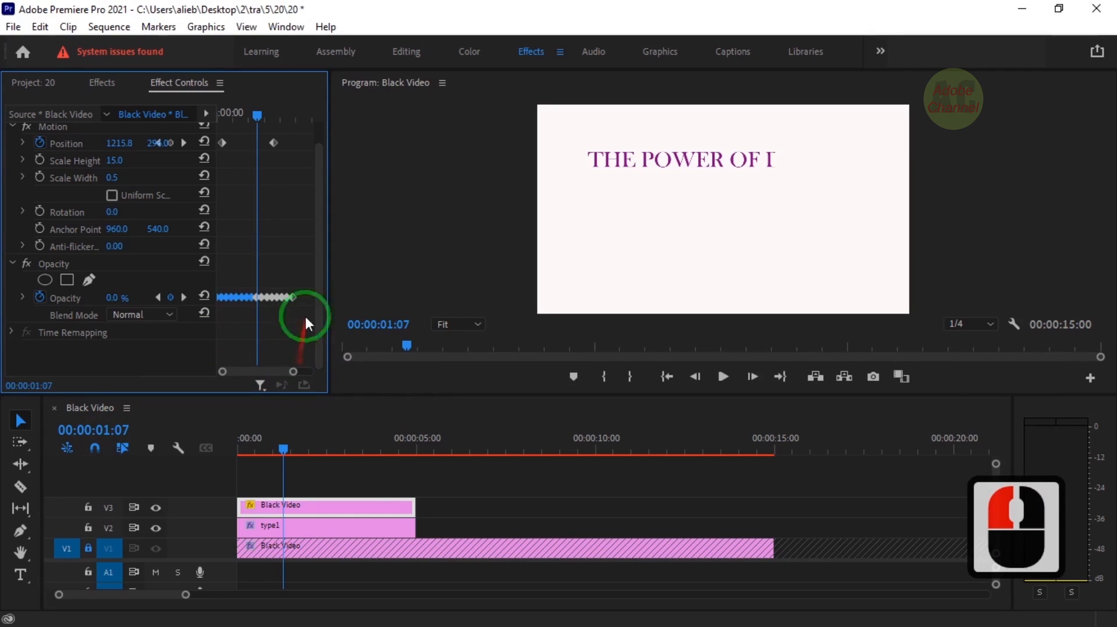
{"action": "left_click_drag", "start_coordinate": [280, 122], "coordinate": [294, 125]}
{"action": "left_click_drag", "start_coordinate": [321, 462], "coordinate": [211, 466]}
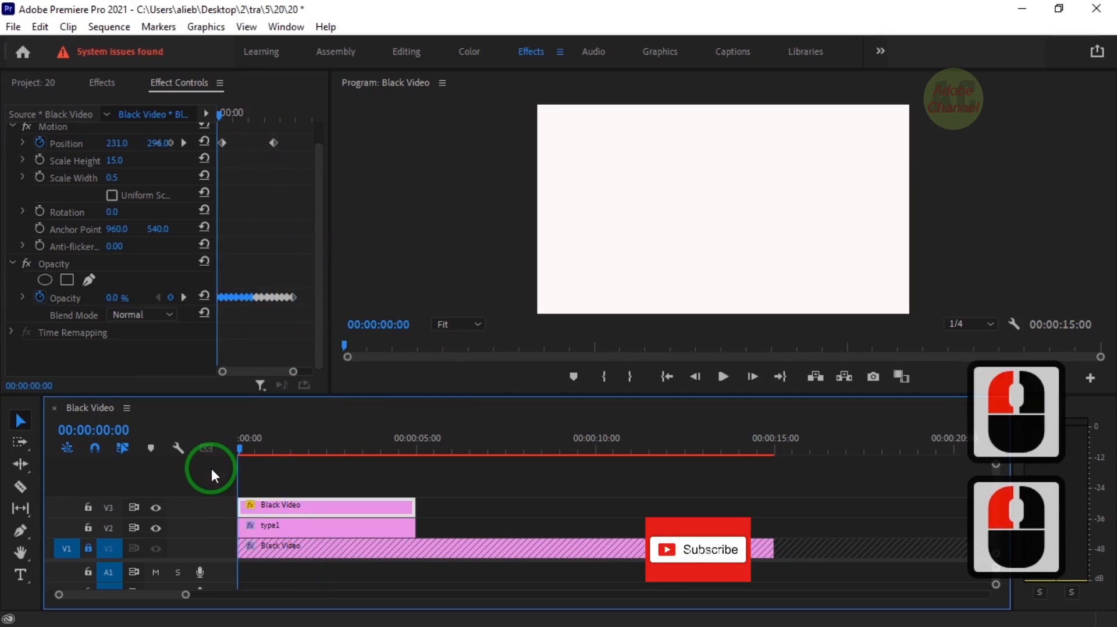
{"action": "key", "text": "space"}
{"action": "key", "text": "space"}
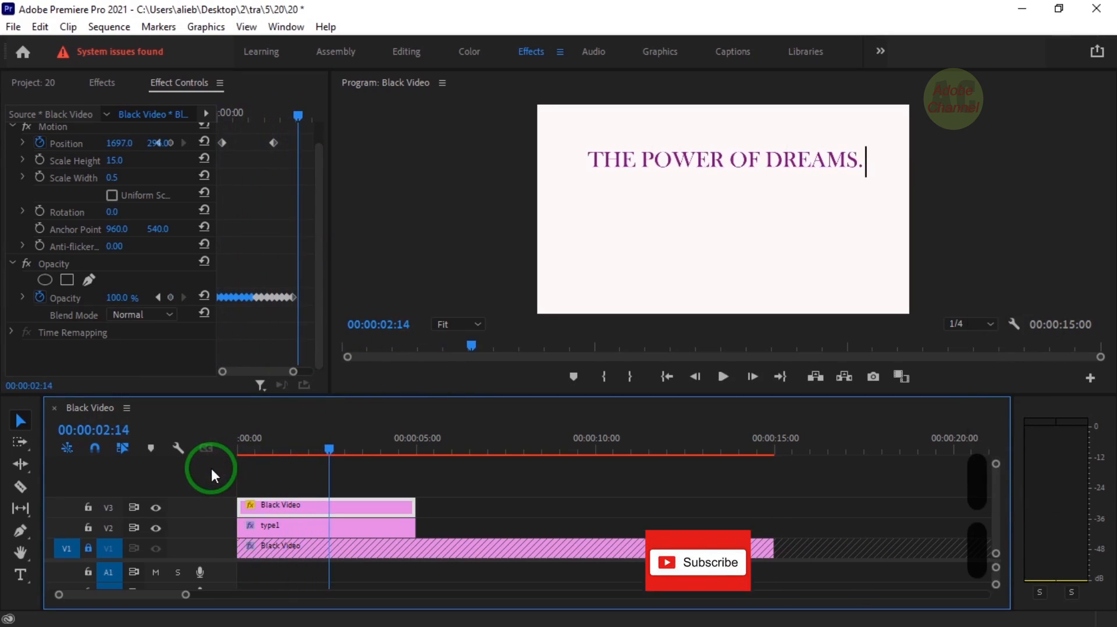
- Create a new legacy title named type2 with the default video settings
{"action": "left_click", "coordinate": [13, 27]}
{"action": "mouse_move", "coordinate": [35, 42]}
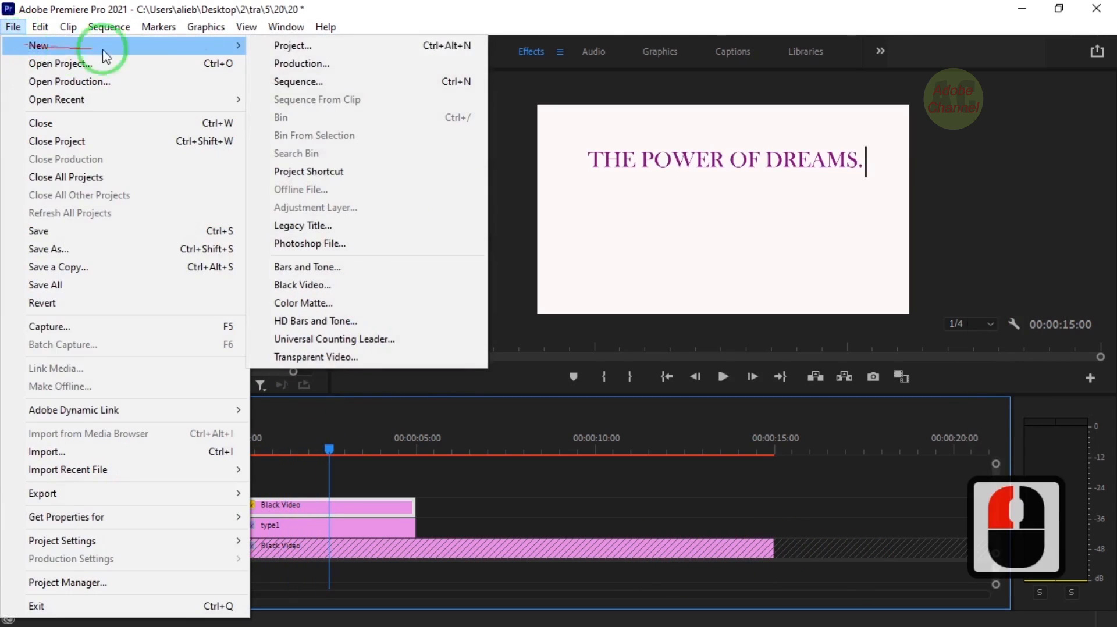
{"action": "left_click", "coordinate": [303, 221]}
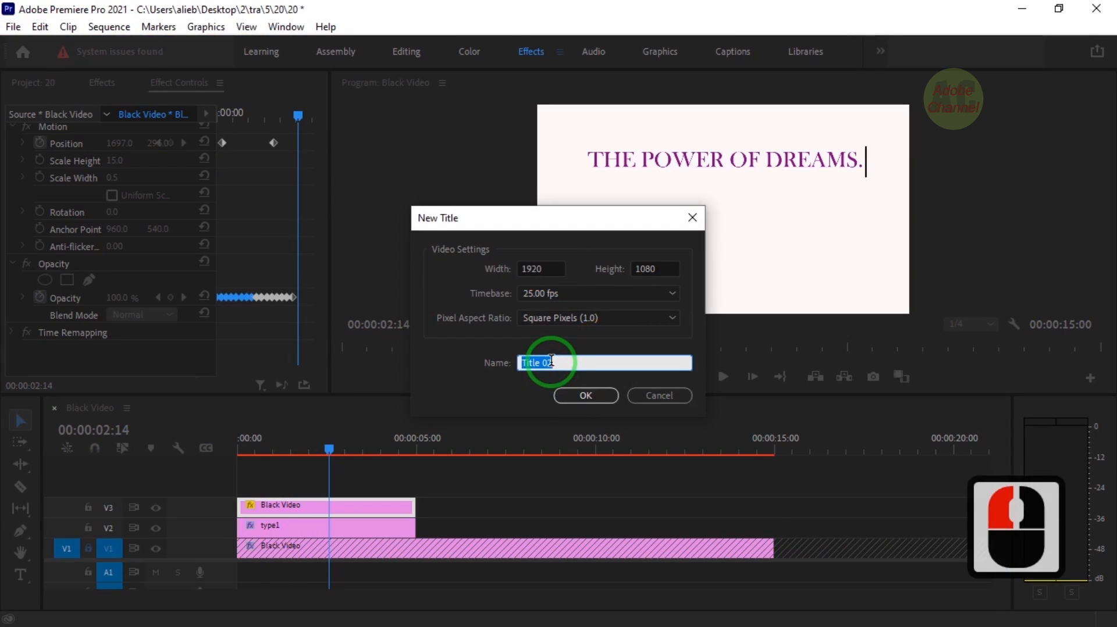
{"action": "type", "text": "type2"}
{"action": "left_click", "coordinate": [585, 395]}
- Add the text HONDA below the existing title line in the Bookman font, Bold style, at size 233
{"action": "left_click", "coordinate": [109, 109]}
{"action": "left_click", "coordinate": [484, 334]}
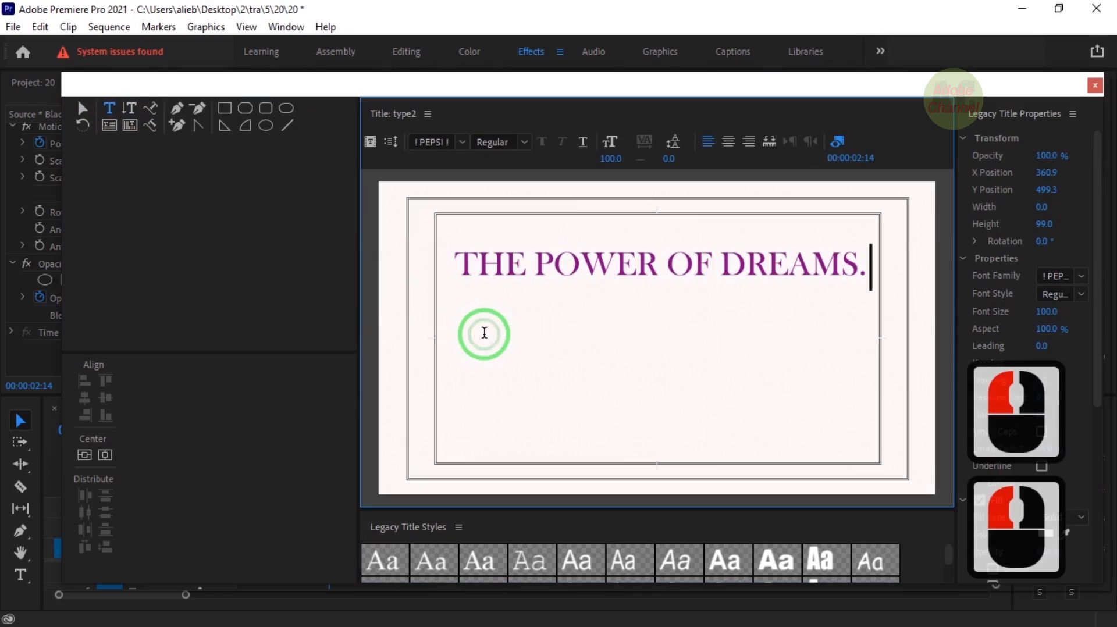
{"action": "type", "text": "HONDA"}
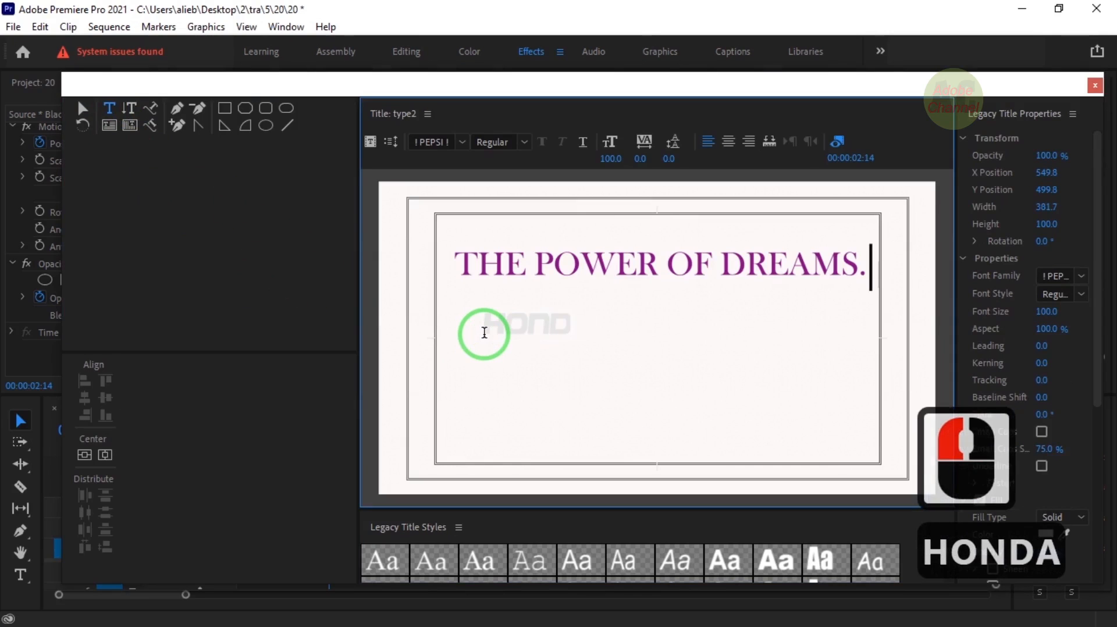
{"action": "left_click", "coordinate": [1054, 276]}
{"action": "type", "text": "book"}
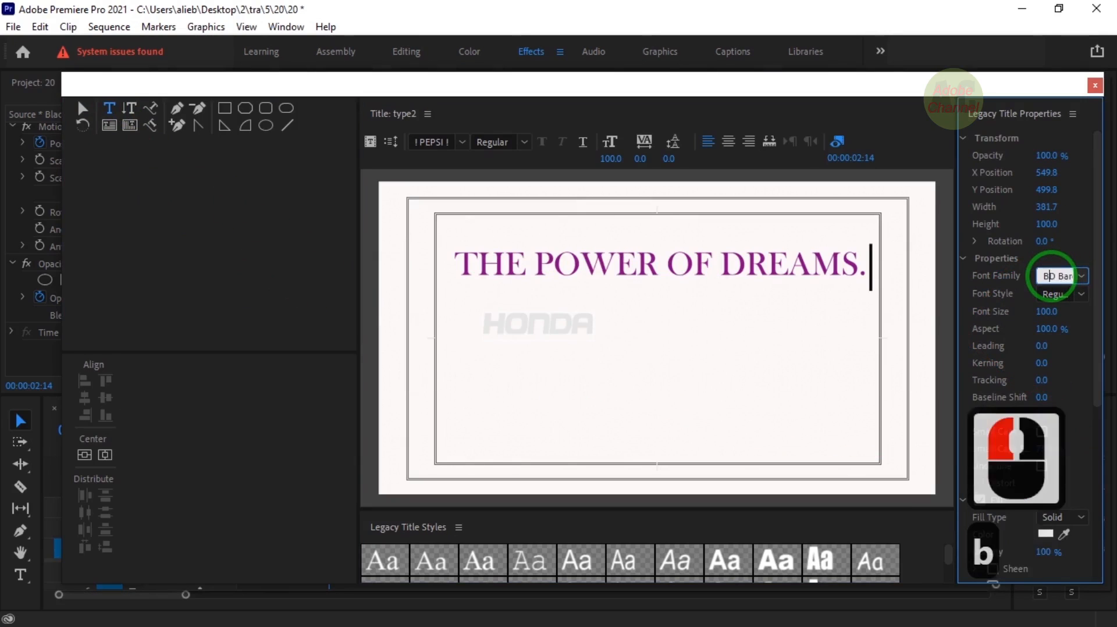
{"action": "left_click", "coordinate": [1081, 294]}
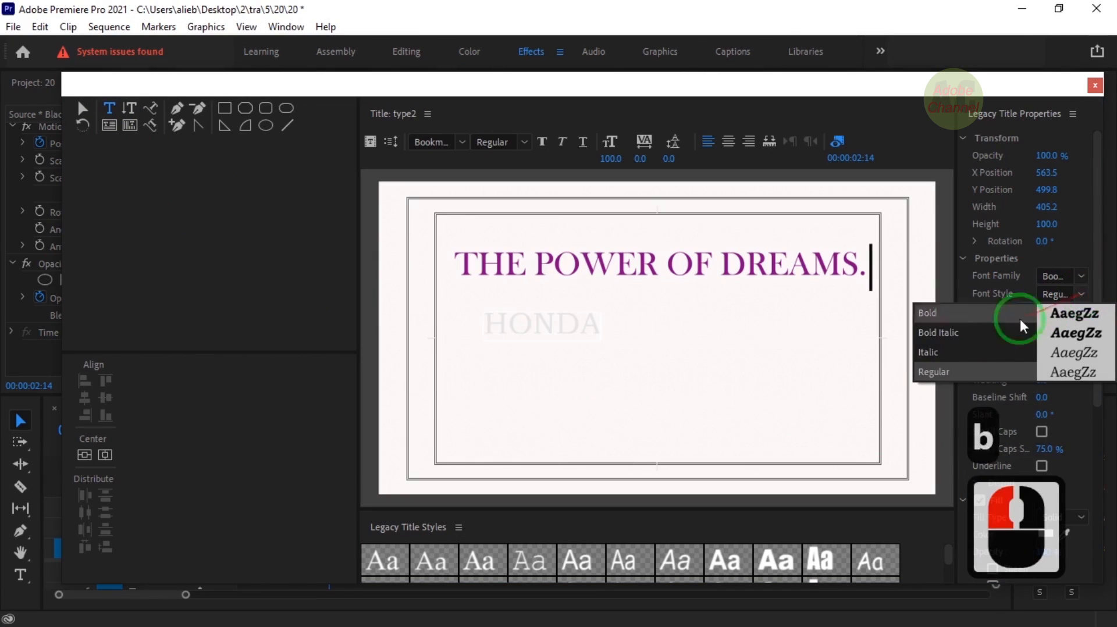
{"action": "left_click", "coordinate": [960, 317]}
{"action": "left_click_drag", "start_coordinate": [1065, 312], "coordinate": [1048, 294]}
- Center the HONDA text horizontally and vertically in the frame
{"action": "left_click", "coordinate": [82, 109]}
{"action": "left_click_drag", "start_coordinate": [634, 349], "coordinate": [670, 351]}
{"action": "left_click", "coordinate": [104, 453]}
{"action": "left_click", "coordinate": [86, 454]}
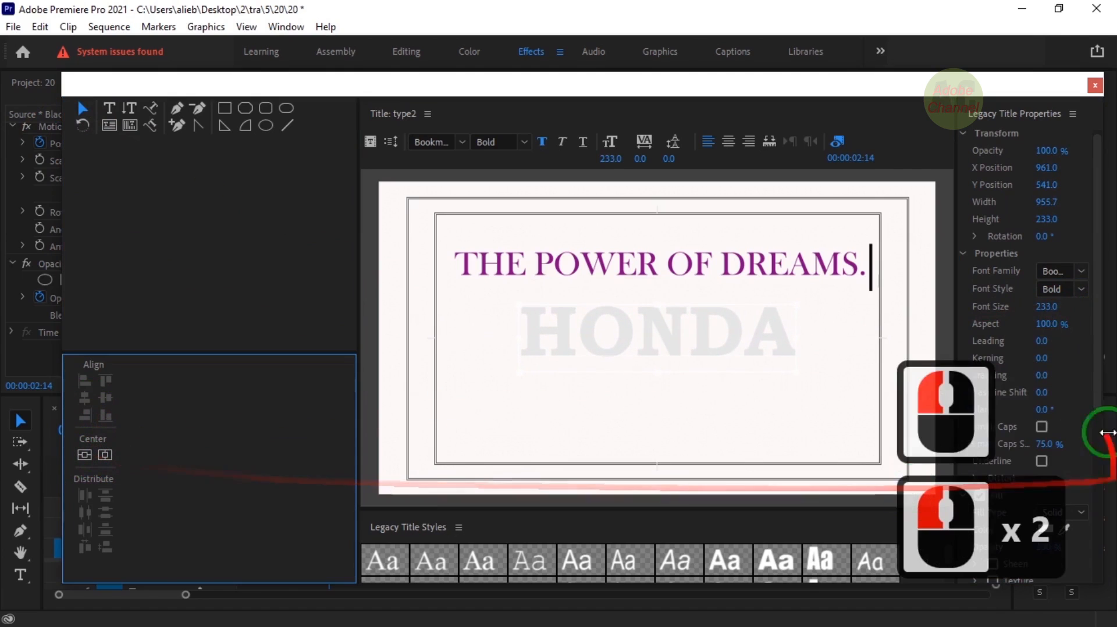
- Fill the HONDA text with the solid red F50D0D and close the title editor
{"action": "left_click_drag", "start_coordinate": [1098, 352], "coordinate": [1098, 450]}
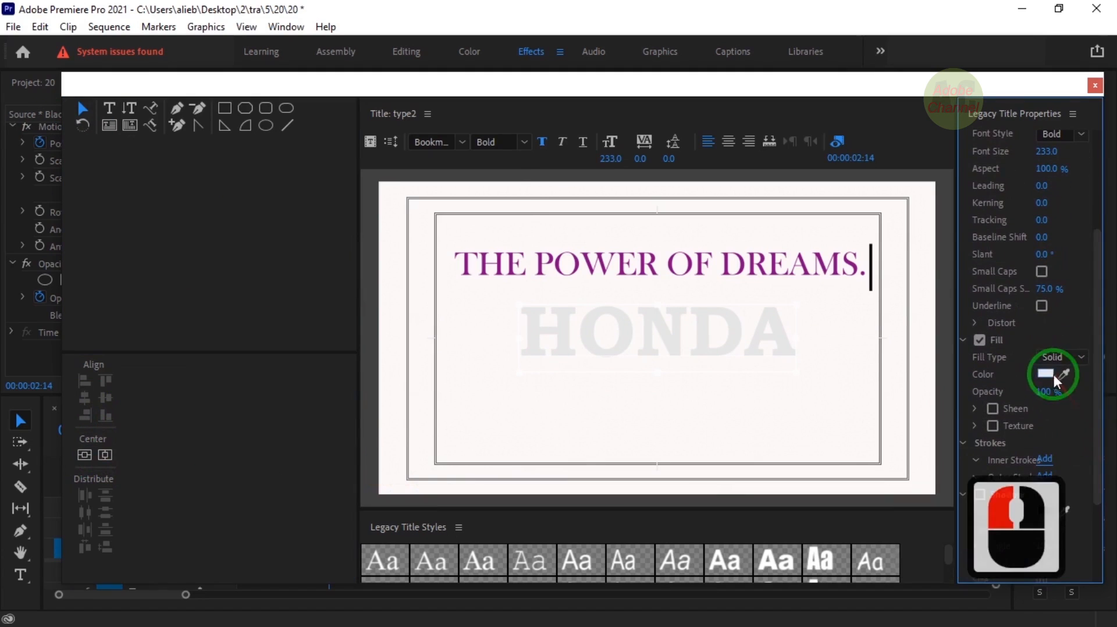
{"action": "left_click", "coordinate": [1046, 372]}
{"action": "left_click", "coordinate": [315, 380]}
{"action": "left_click", "coordinate": [498, 174]}
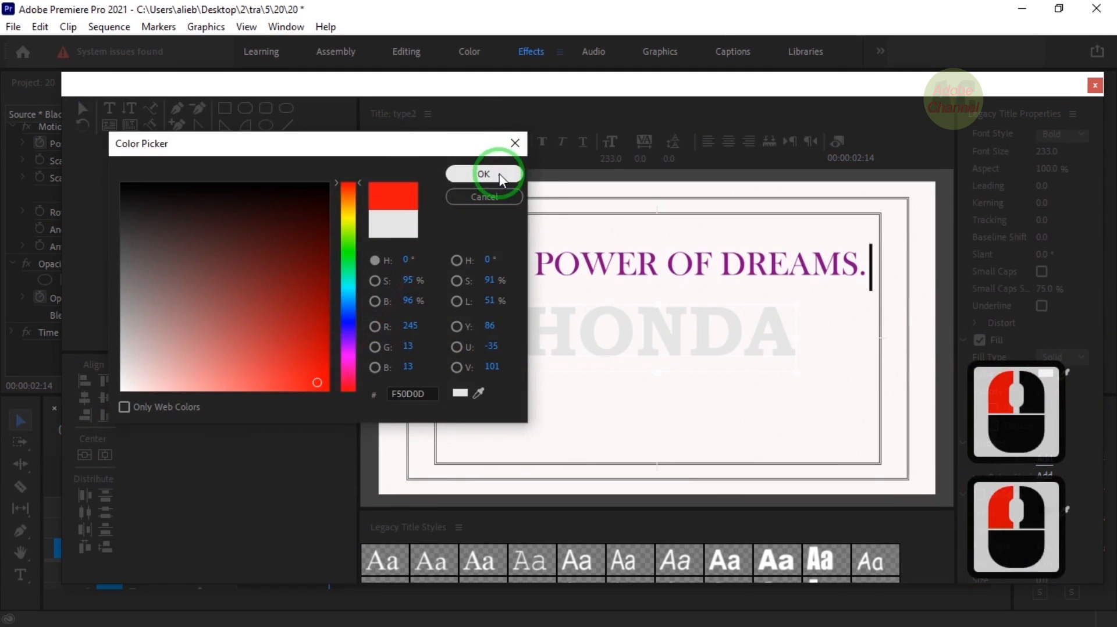
{"action": "left_click", "coordinate": [74, 112]}
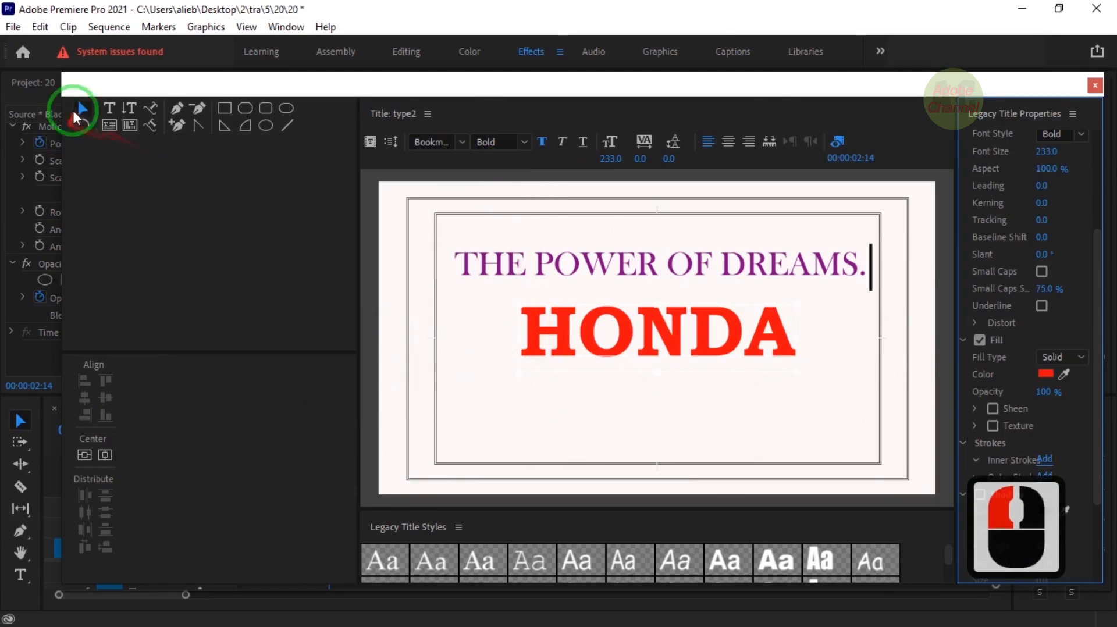
{"action": "left_click", "coordinate": [1094, 87]}
- Place the type2 title on track V4 at 00:00:02:14 and apply the Linear Wipe effect to it
{"action": "left_click", "coordinate": [32, 82]}
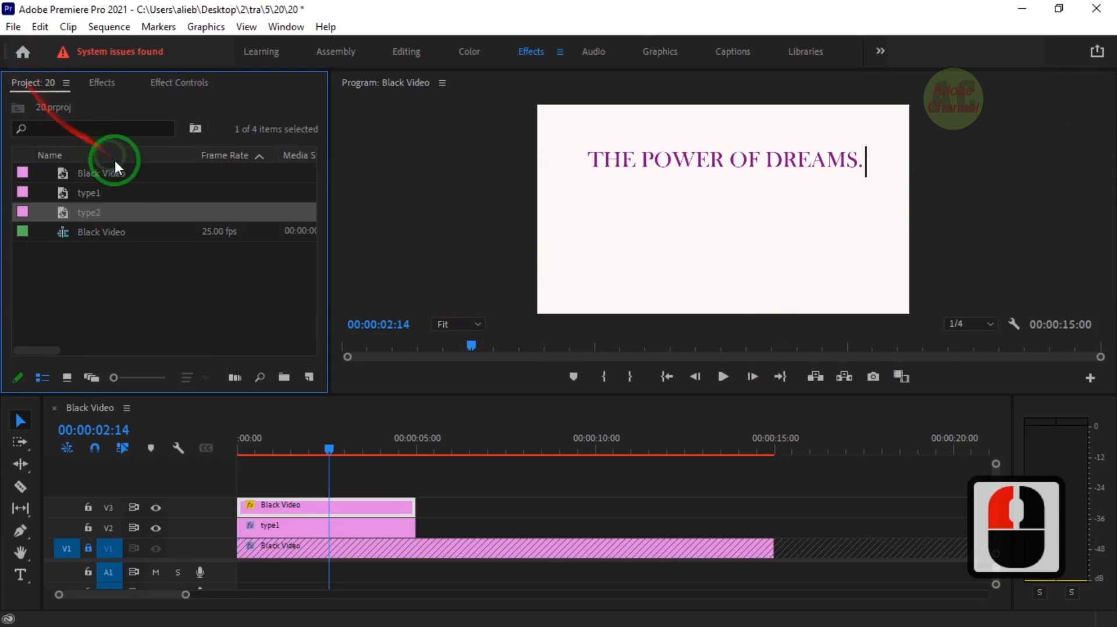
{"action": "left_click_drag", "start_coordinate": [117, 213], "coordinate": [419, 487]}
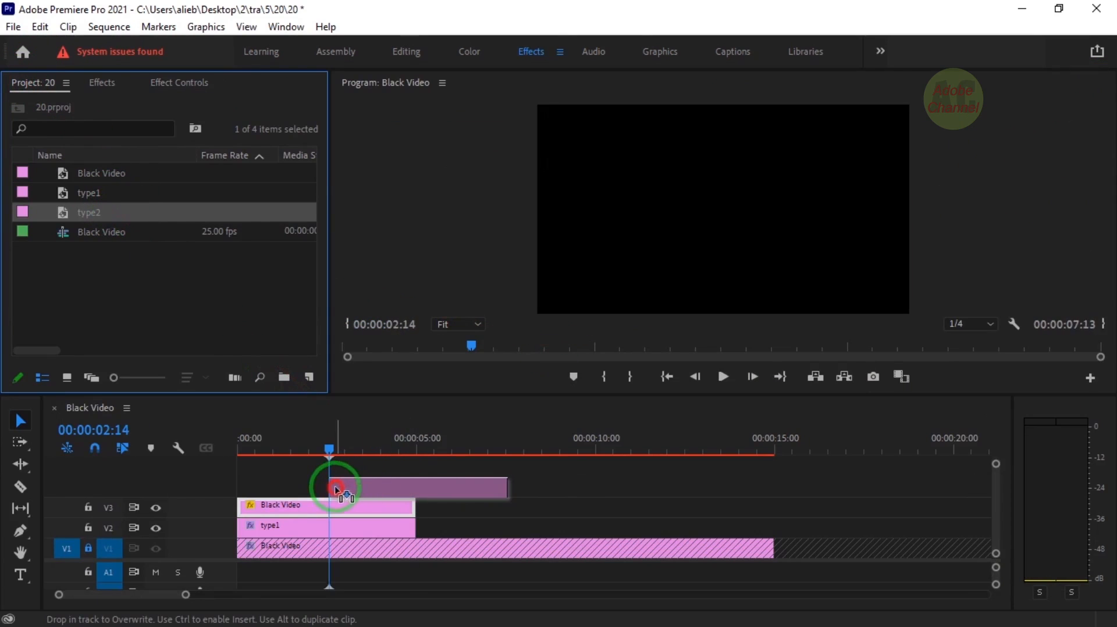
{"action": "left_click_drag", "start_coordinate": [337, 490], "coordinate": [344, 489]}
{"action": "left_click", "coordinate": [101, 82]}
{"action": "left_click_drag", "start_coordinate": [222, 359], "coordinate": [393, 484]}
- Set the type2 clip's Linear Wipe angle to 270° and its Transition Completion to 100%
{"action": "left_click", "coordinate": [179, 84]}
{"action": "left_click_drag", "start_coordinate": [318, 229], "coordinate": [320, 315]}
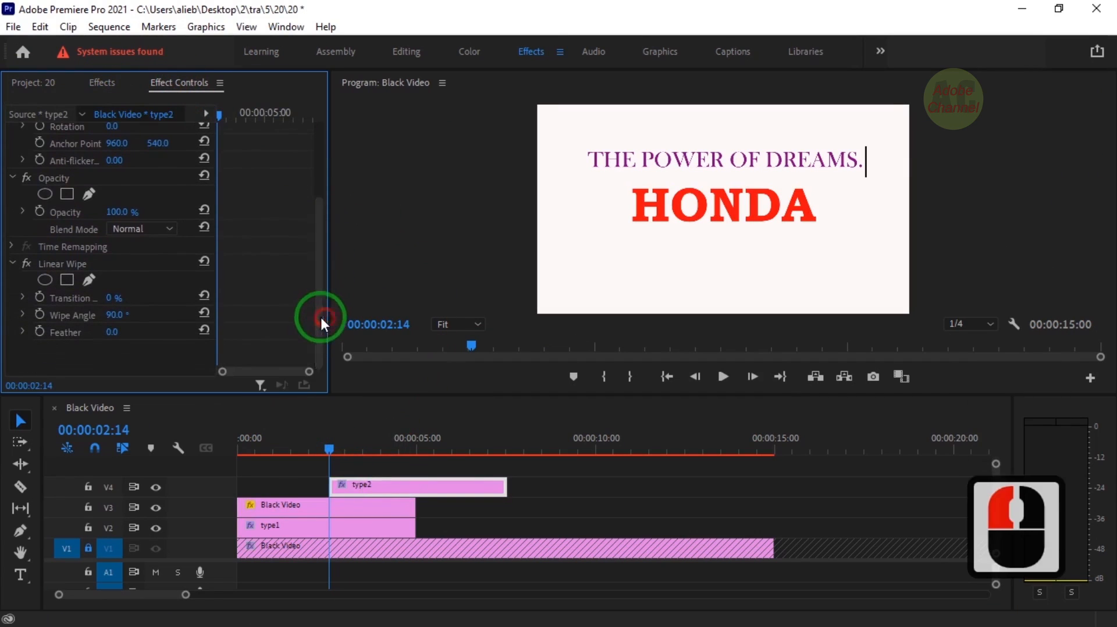
{"action": "left_click", "coordinate": [115, 314]}
{"action": "type", "text": "270"}
{"action": "key", "text": "Return"}
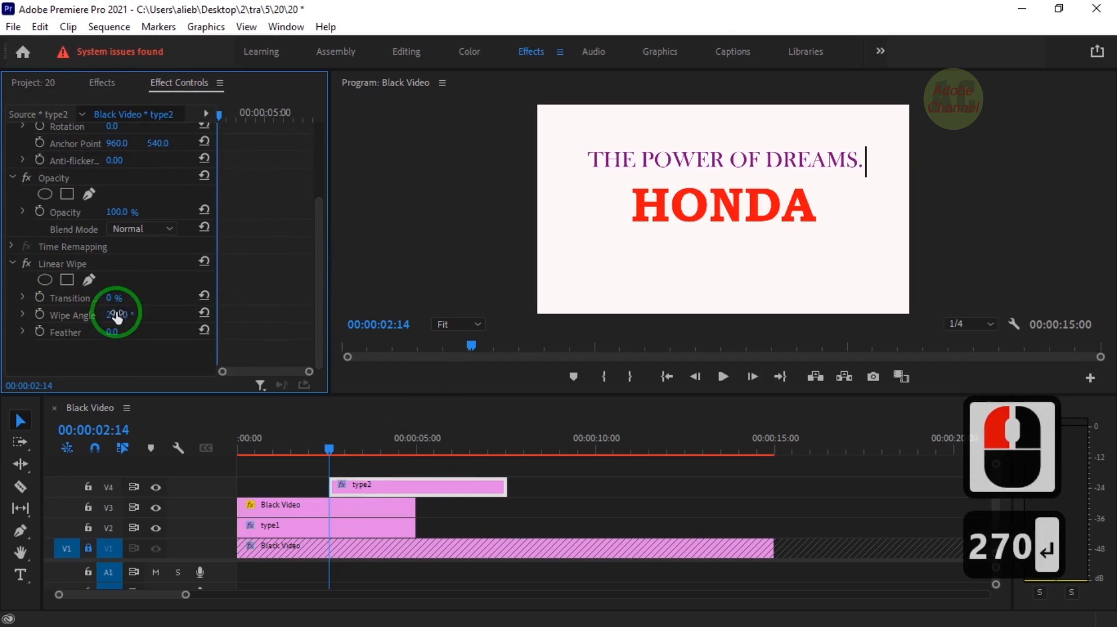
{"action": "left_click", "coordinate": [116, 299]}
{"action": "type", "text": "100"}
{"action": "key", "text": "Return"}
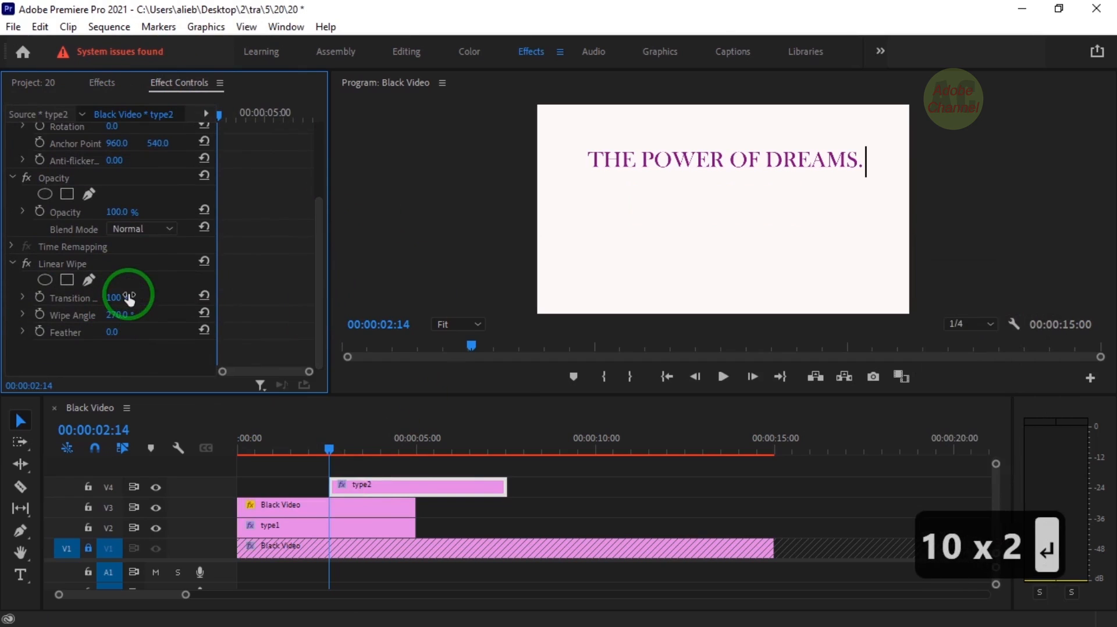
- Place another Black Video clip on track V5, aligned above the type2 clip, and show its effect settings
{"action": "mouse_move", "coordinate": [339, 451]}
{"action": "left_mouse_down"}
{"action": "mouse_move", "coordinate": [348, 451]}
{"action": "mouse_move", "coordinate": [338, 460]}
{"action": "left_mouse_up"}
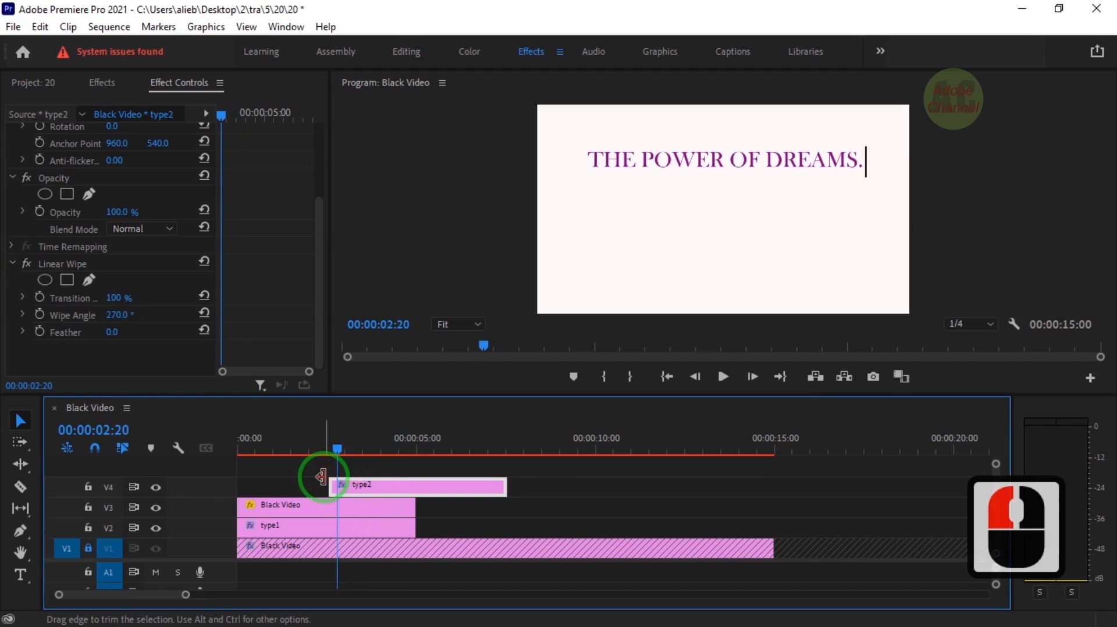
{"action": "left_click", "coordinate": [33, 82]}
{"action": "left_click_drag", "start_coordinate": [278, 348], "coordinate": [339, 457]}
{"action": "left_click", "coordinate": [371, 468]}
{"action": "left_click", "coordinate": [175, 82]}
- Turn off Uniform Scale for the new Black Video clip and set its Scale Width to 0.5 and Scale Height to 35
{"action": "left_click", "coordinate": [110, 218]}
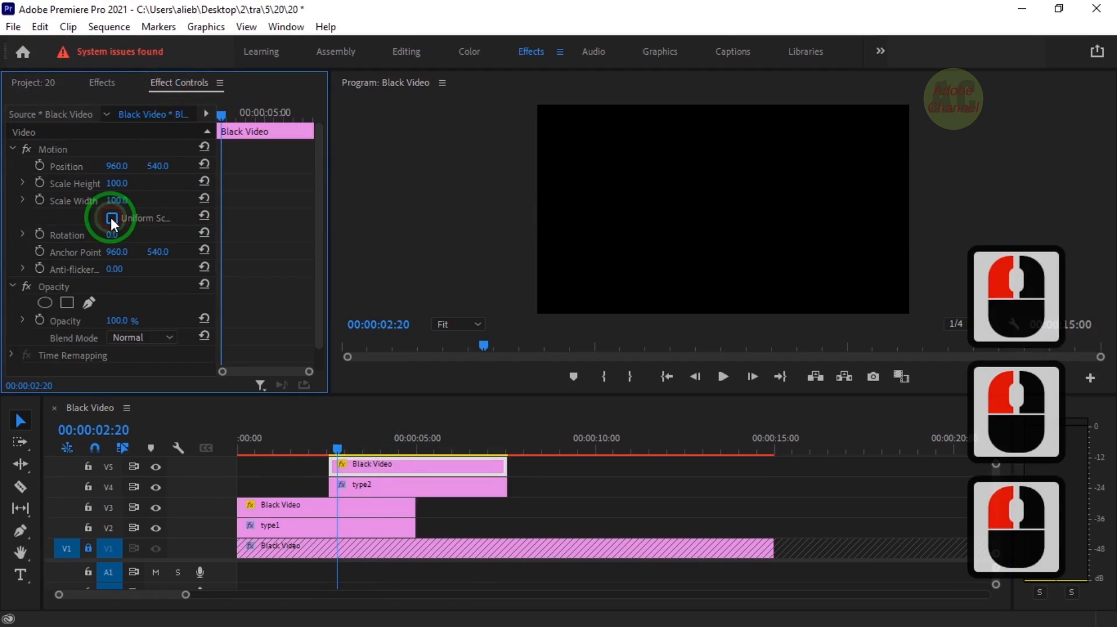
{"action": "left_click", "coordinate": [128, 198]}
{"action": "type", "text": "0.5"}
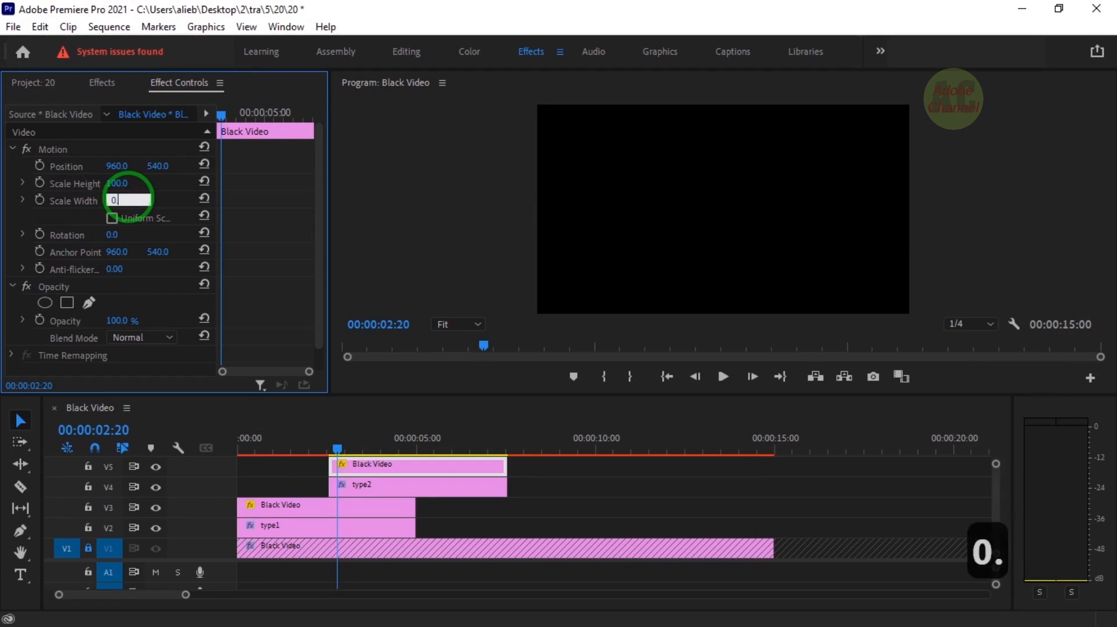
{"action": "key", "text": "Return"}
{"action": "left_click", "coordinate": [127, 182]}
{"action": "type", "text": "35"}
{"action": "key", "text": "Return"}
- Start keyframing the type2 clip's Linear Wipe Transition Completion at 00:00:03:12 with a value of 100%
{"action": "left_click", "coordinate": [330, 443]}
{"action": "left_click", "coordinate": [389, 470]}
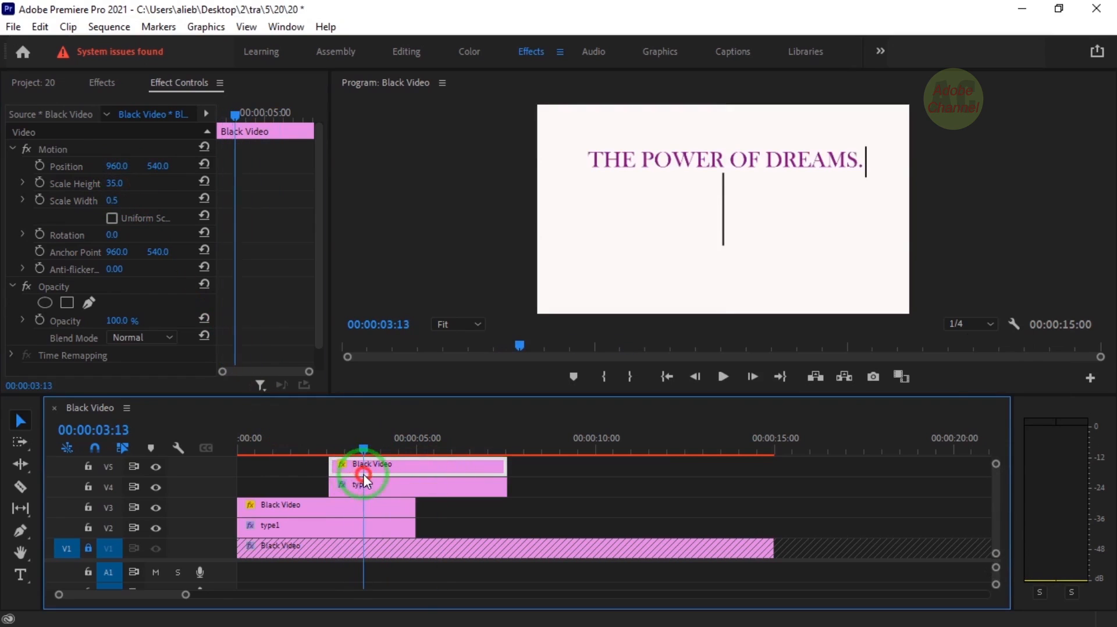
{"action": "left_click", "coordinate": [364, 482]}
{"action": "left_click_drag", "start_coordinate": [317, 239], "coordinate": [309, 333]}
{"action": "left_click", "coordinate": [40, 298]}
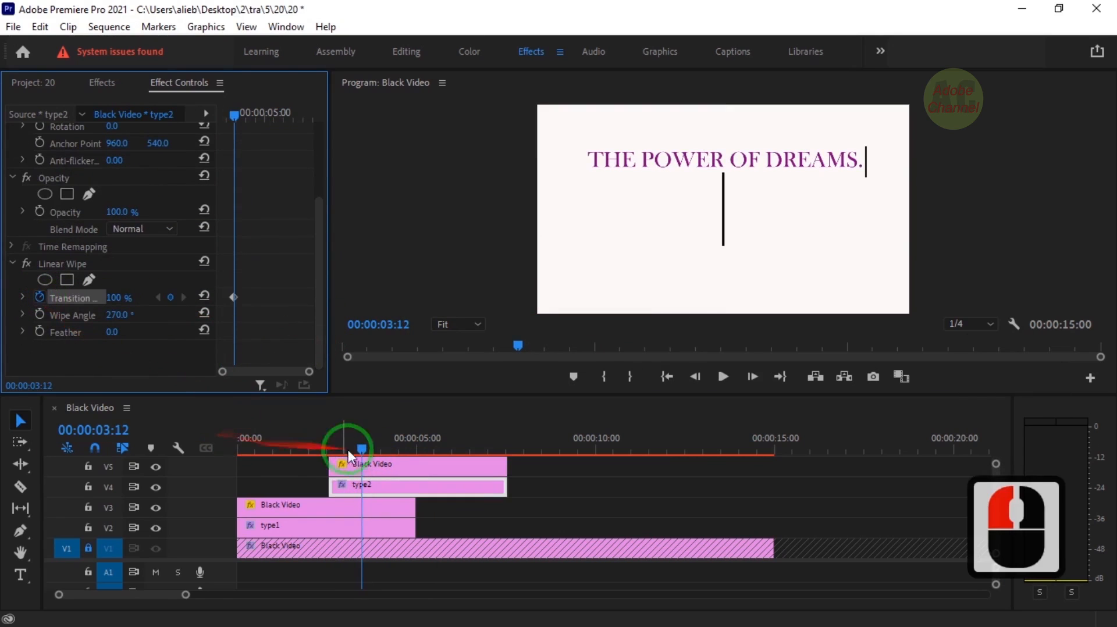
- Add a 0% Transition Completion keyframe for the type2 clip at 00:00:04:24
{"action": "left_click_drag", "start_coordinate": [362, 450], "coordinate": [416, 463]}
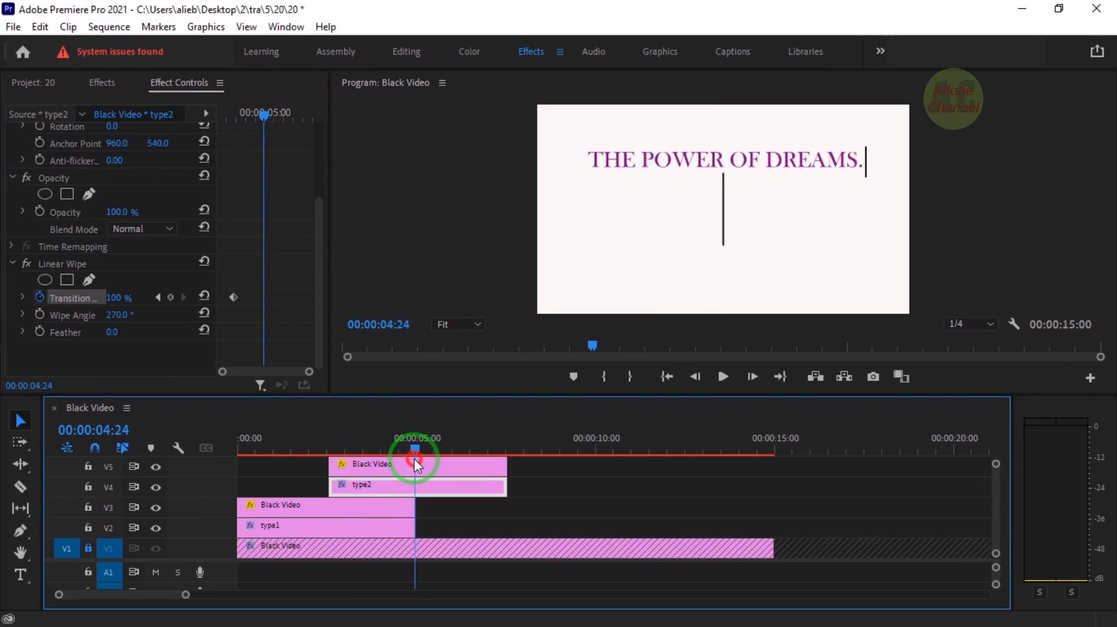
{"action": "left_click", "coordinate": [125, 298]}
{"action": "type", "text": "0"}
{"action": "key", "text": "Return"}
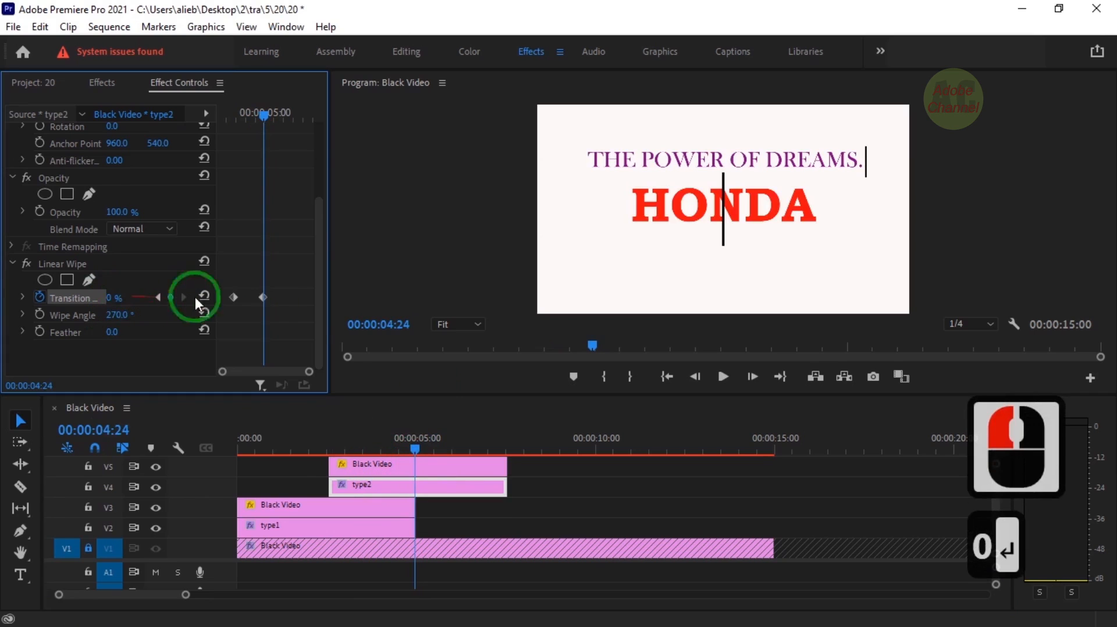
- Place the new bar before HONDA at horizontal position 455, keyframe its Position, and move it to 1474 at 00:00:04:18
{"action": "left_click", "coordinate": [344, 463]}
{"action": "left_click_drag", "start_coordinate": [115, 169], "coordinate": [50, 168]}
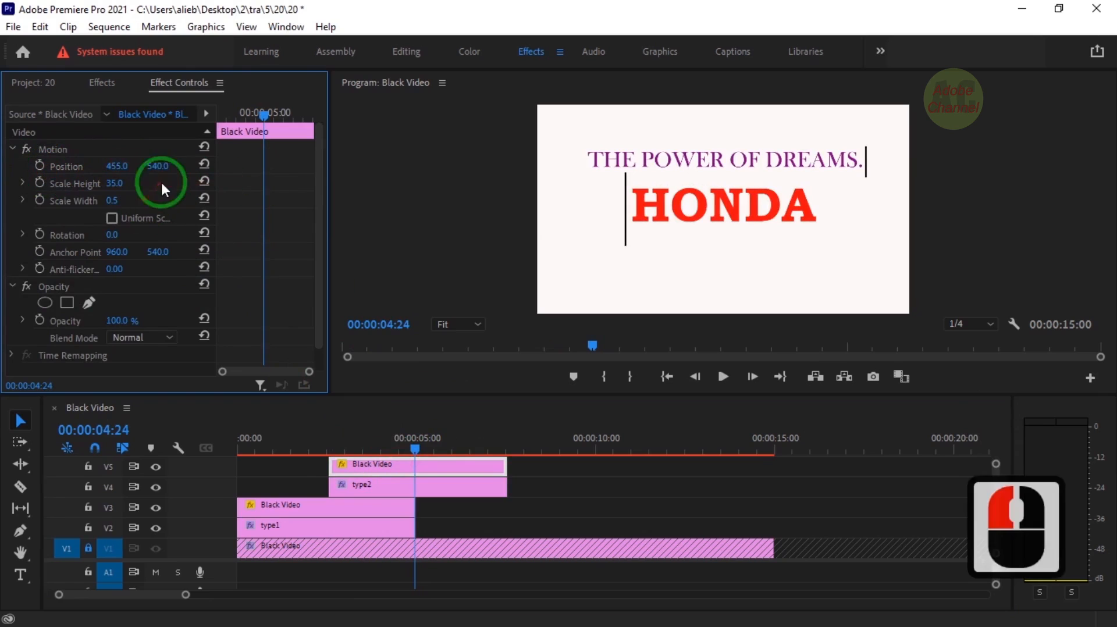
{"action": "key", "text": "ctrl+z"}
{"action": "mouse_move", "coordinate": [416, 449]}
{"action": "left_mouse_down"}
{"action": "mouse_move", "coordinate": [368, 452]}
{"action": "mouse_move", "coordinate": [423, 454]}
{"action": "mouse_move", "coordinate": [406, 458]}
{"action": "left_mouse_up"}
{"action": "left_click", "coordinate": [68, 201]}
{"action": "left_click", "coordinate": [39, 165]}
{"action": "left_click_drag", "start_coordinate": [135, 167], "coordinate": [942, 217]}
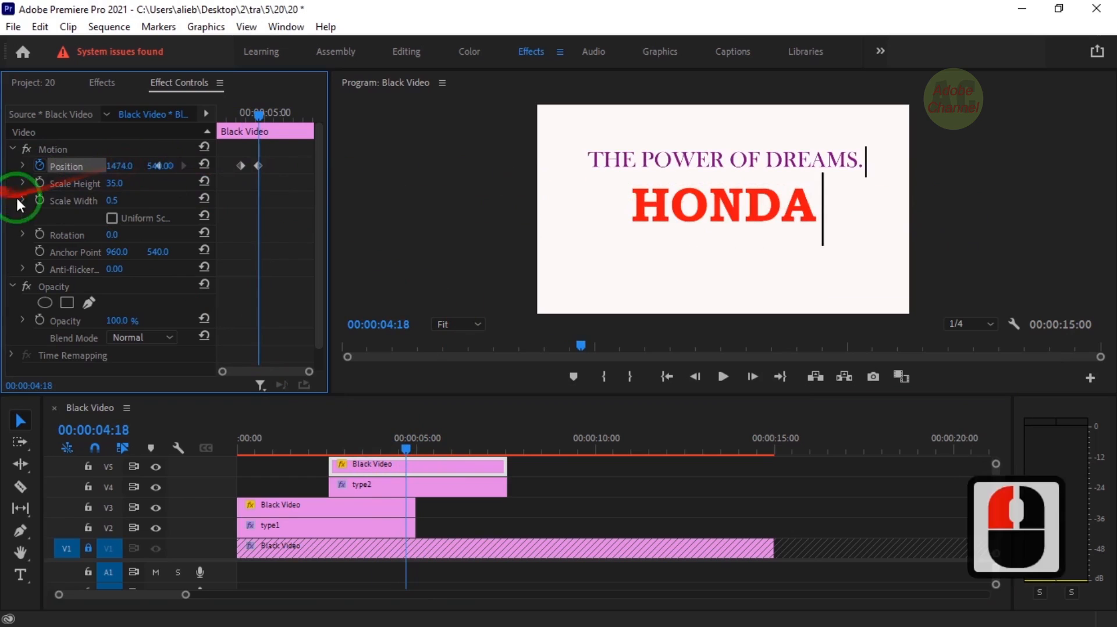
- Fine-tune the timing of the HONDA bar's two Position keyframes so the bar follows the edge of the text reveal
{"action": "left_click_drag", "start_coordinate": [406, 449], "coordinate": [370, 455]}
{"action": "left_click", "coordinate": [238, 167]}
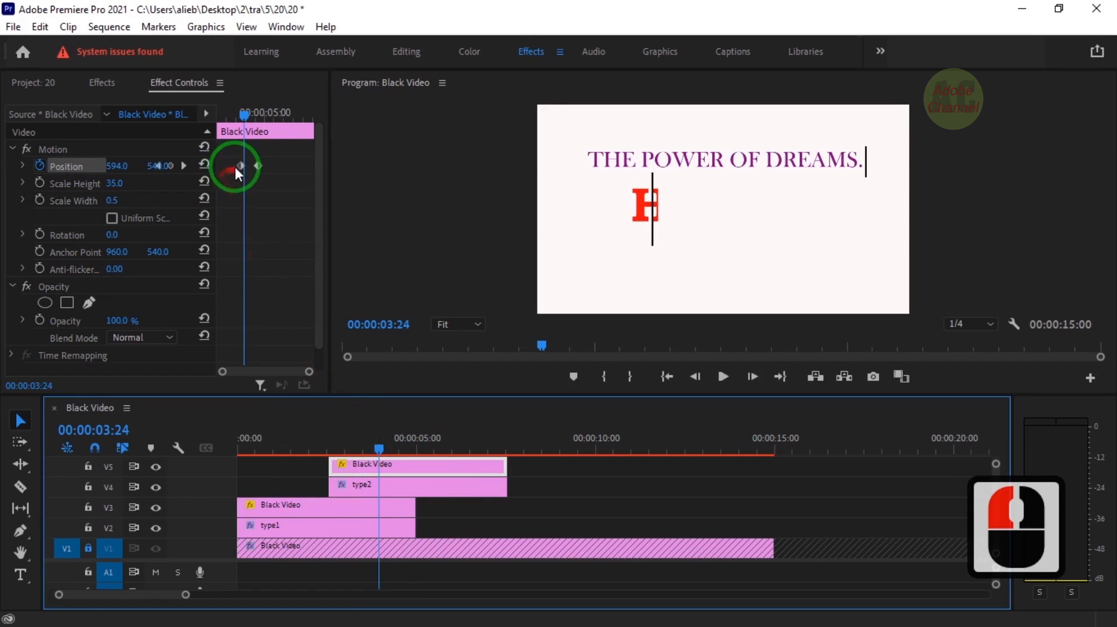
{"action": "left_click_drag", "start_coordinate": [240, 167], "coordinate": [264, 167]}
{"action": "mouse_move", "coordinate": [244, 114]}
{"action": "left_mouse_down"}
{"action": "mouse_move", "coordinate": [256, 116]}
{"action": "mouse_move", "coordinate": [242, 117]}
{"action": "left_mouse_up"}
{"action": "left_click_drag", "start_coordinate": [263, 166], "coordinate": [270, 166]}
{"action": "mouse_move", "coordinate": [243, 114]}
{"action": "left_mouse_down"}
{"action": "mouse_move", "coordinate": [232, 120]}
{"action": "mouse_move", "coordinate": [243, 129]}
{"action": "mouse_move", "coordinate": [256, 118]}
{"action": "left_mouse_up"}
{"action": "left_click", "coordinate": [241, 166]}
{"action": "left_click_drag", "start_coordinate": [268, 166], "coordinate": [261, 166]}
{"action": "mouse_move", "coordinate": [257, 118]}
{"action": "left_mouse_down"}
{"action": "mouse_move", "coordinate": [217, 117]}
{"action": "mouse_move", "coordinate": [254, 117]}
{"action": "left_mouse_up"}
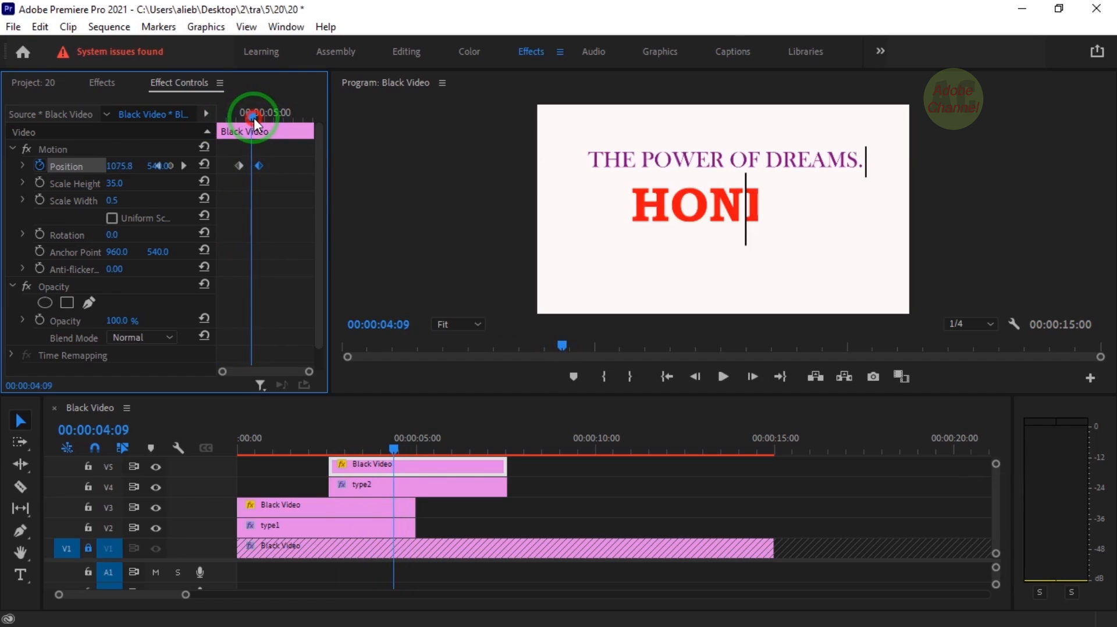
{"action": "left_click", "coordinate": [258, 165]}
{"action": "left_click_drag", "start_coordinate": [256, 165], "coordinate": [257, 165]}
{"action": "mouse_move", "coordinate": [252, 115]}
{"action": "left_mouse_down"}
{"action": "mouse_move", "coordinate": [236, 117]}
{"action": "mouse_move", "coordinate": [263, 117]}
{"action": "left_mouse_up"}
- Move the type2 clip and its bar to start at about 00:00:04:24, and trim the first bar clip to end at about 00:00:04:11
{"action": "left_click_drag", "start_coordinate": [545, 467], "coordinate": [416, 487]}
{"action": "left_click", "coordinate": [407, 449]}
{"action": "left_click_drag", "start_coordinate": [407, 449], "coordinate": [322, 458]}
{"action": "left_click_drag", "start_coordinate": [412, 506], "coordinate": [397, 507]}
{"action": "left_click_drag", "start_coordinate": [391, 463], "coordinate": [401, 463]}
{"action": "mouse_move", "coordinate": [401, 465]}
{"action": "left_mouse_down"}
{"action": "mouse_move", "coordinate": [419, 484]}
{"action": "mouse_move", "coordinate": [429, 454]}
{"action": "mouse_move", "coordinate": [408, 461]}
{"action": "left_mouse_up"}
- Extend the type1 clip to end at about 00:00:06:18, overlapping the type2 clip
{"action": "left_click_drag", "start_coordinate": [413, 530], "coordinate": [479, 530]}
{"action": "mouse_move", "coordinate": [407, 457]}
{"action": "left_mouse_down"}
{"action": "mouse_move", "coordinate": [394, 455]}
{"action": "mouse_move", "coordinate": [490, 477]}
{"action": "mouse_move", "coordinate": [452, 453]}
{"action": "mouse_move", "coordinate": [417, 463]}
{"action": "mouse_move", "coordinate": [414, 449]}
{"action": "left_mouse_up"}
{"action": "left_click", "coordinate": [609, 487]}
- Start keyframing the HONDA bar's Opacity at 00:00:04:24 with a value of 0%
{"action": "double_click", "coordinate": [437, 472]}
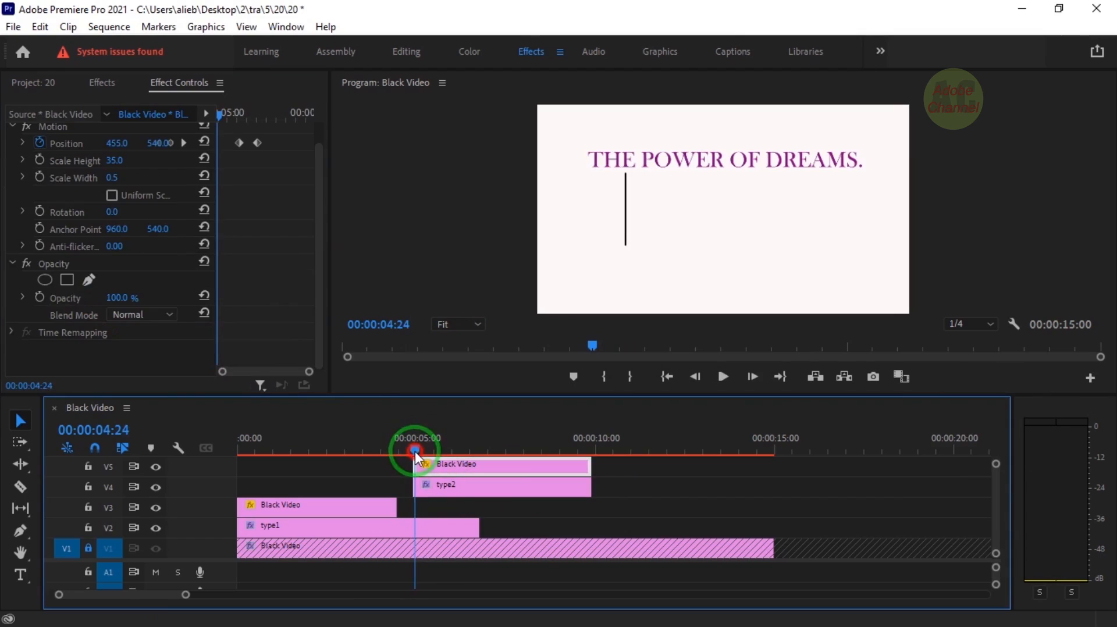
{"action": "left_click", "coordinate": [39, 297]}
{"action": "left_click", "coordinate": [125, 297]}
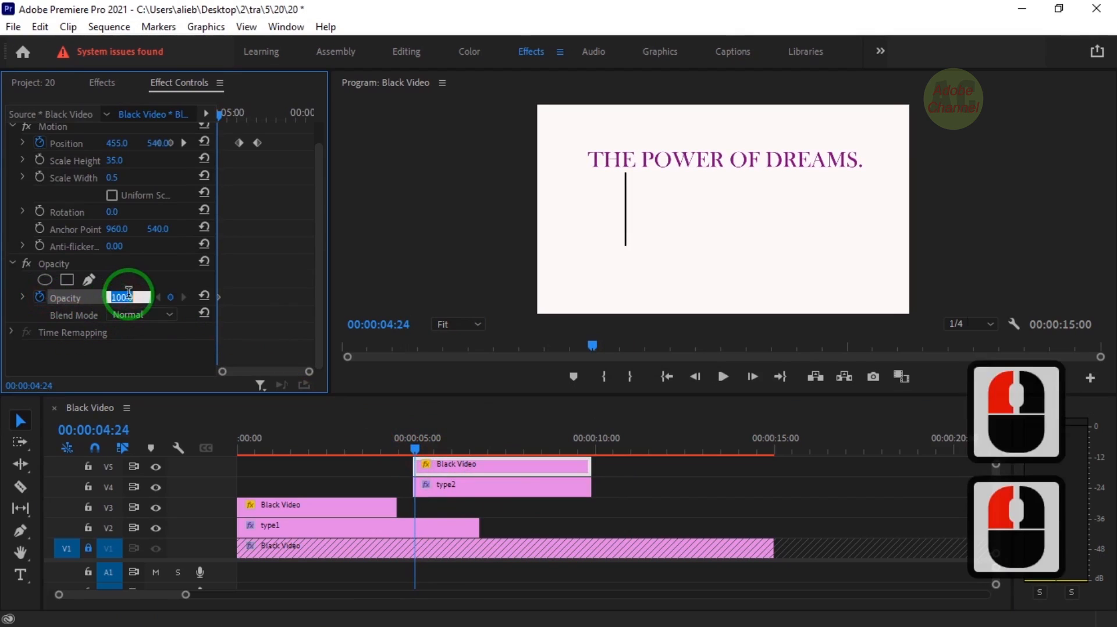
{"action": "type", "text": "0"}
{"action": "key", "text": "Return"}
- Add a 100% Opacity keyframe for the HONDA bar at 00:00:05:03
{"action": "left_click", "coordinate": [108, 431]}
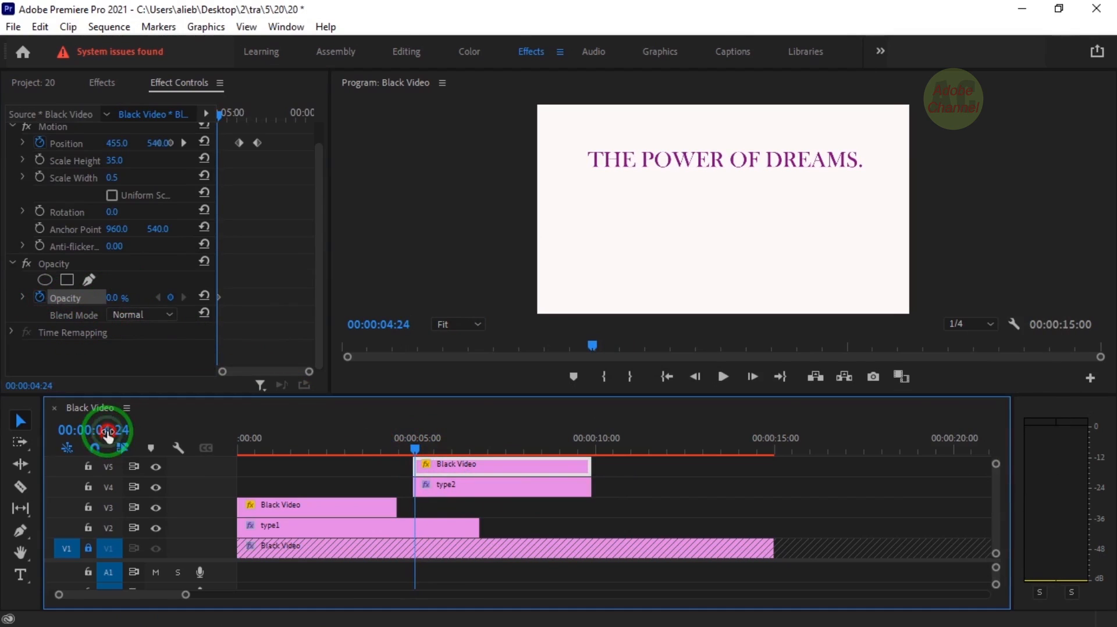
{"action": "type", "text": "503"}
{"action": "key", "text": "Return"}
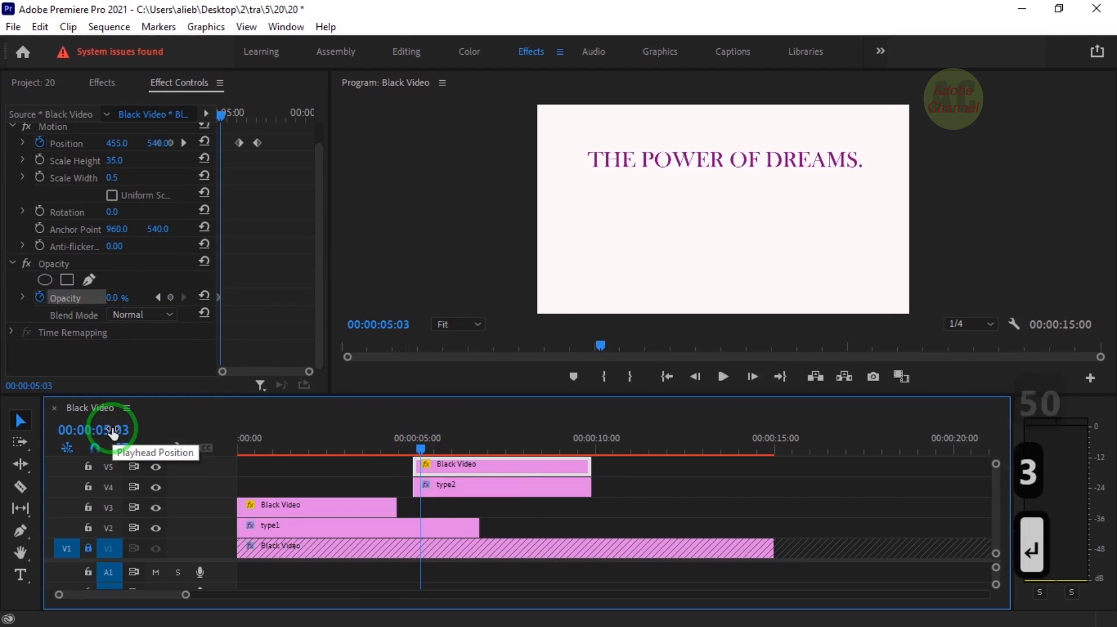
{"action": "left_click", "coordinate": [117, 298]}
{"action": "type", "text": "100"}
{"action": "key", "text": "Return"}
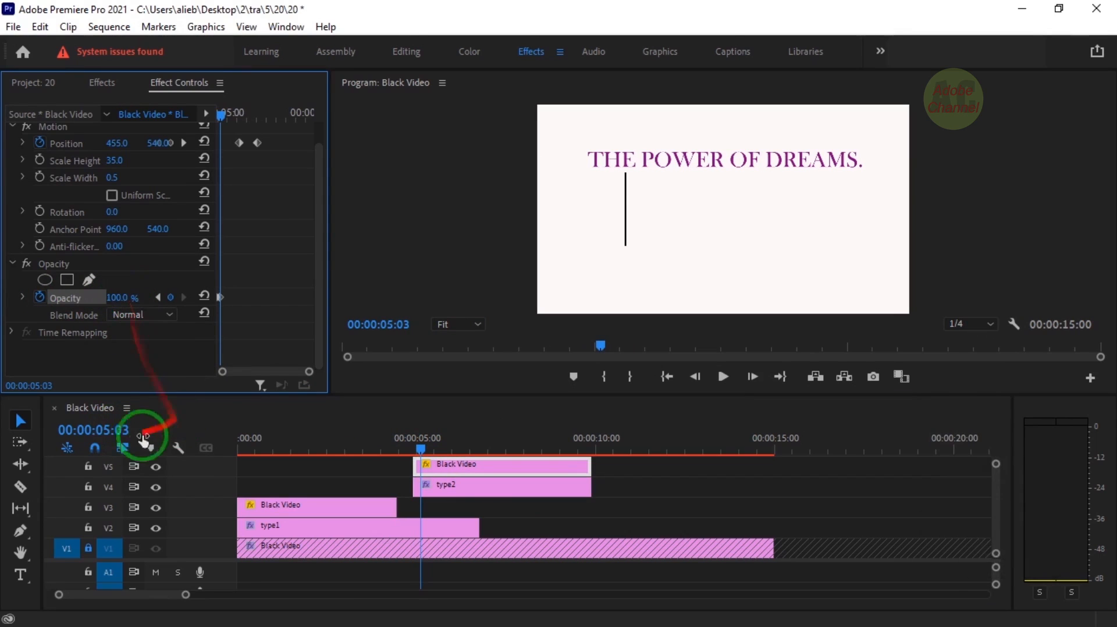
- Add a 0% Opacity keyframe for the HONDA bar at 00:00:05:07
{"action": "left_click", "coordinate": [114, 430]}
{"action": "type", "text": "5:07"}
{"action": "key", "text": "Return"}
{"action": "left_click", "coordinate": [120, 298]}
{"action": "type", "text": "0"}
{"action": "key", "text": "Return"}
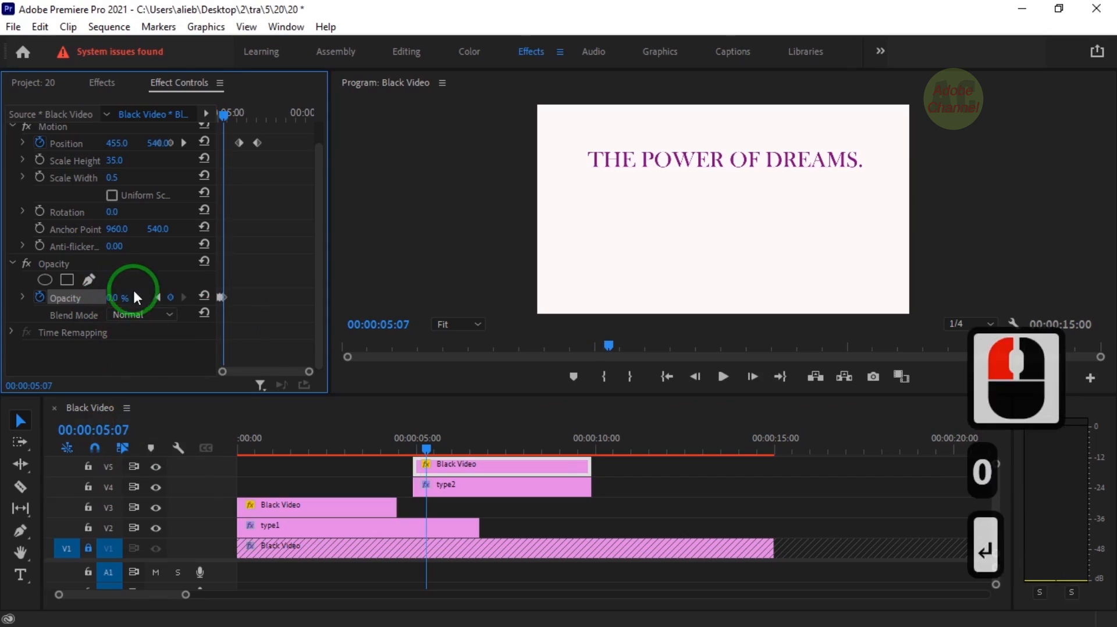
- Add a 100% Opacity keyframe for the HONDA bar at 00:00:05:11
{"action": "left_click_drag", "start_coordinate": [309, 372], "coordinate": [263, 375]}
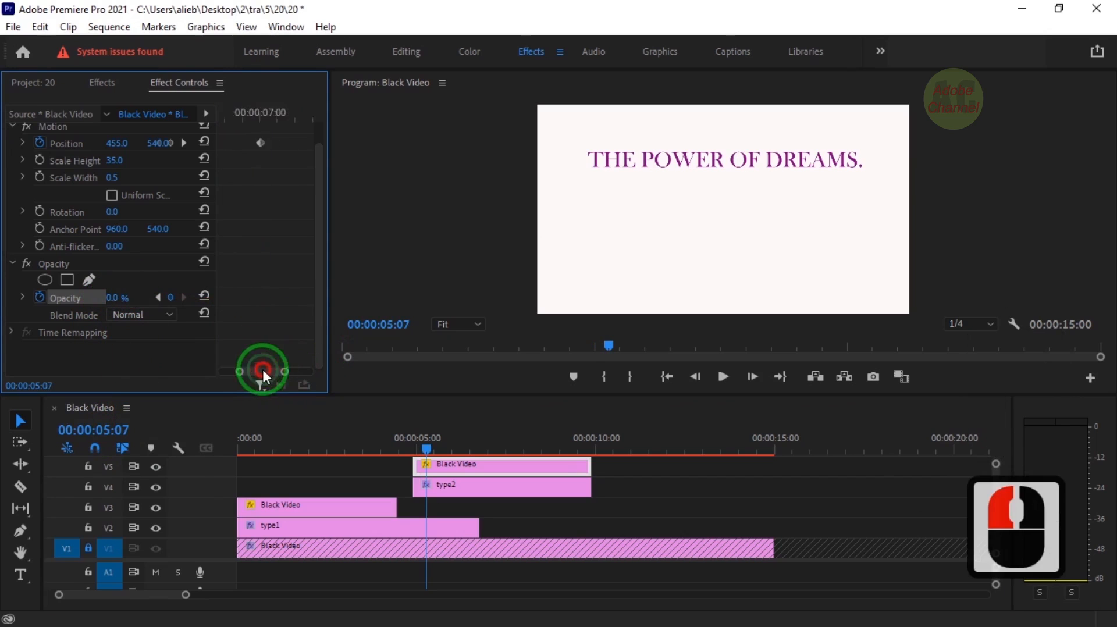
{"action": "left_click", "coordinate": [114, 431]}
{"action": "type", "text": "511"}
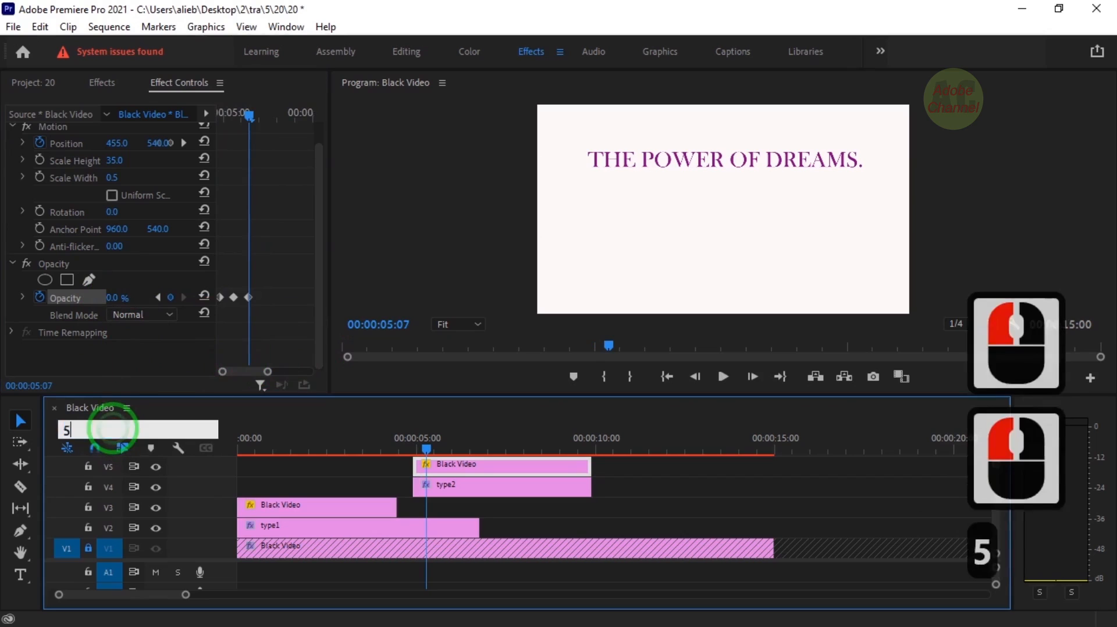
{"action": "key", "text": "Return"}
{"action": "left_click", "coordinate": [114, 302]}
{"action": "type", "text": "100"}
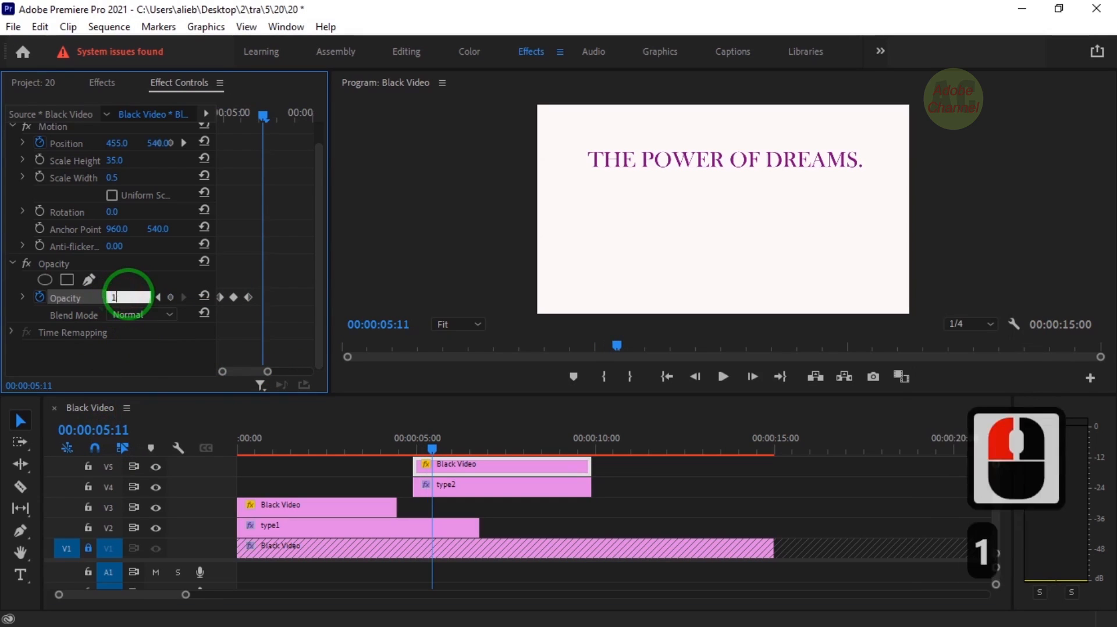
{"action": "key", "text": "Return"}
- Copy the HONDA bar's four Opacity keyframes and paste them at 00:00:05:15
{"action": "mouse_move", "coordinate": [276, 117]}
{"action": "left_mouse_down"}
{"action": "mouse_move", "coordinate": [221, 121]}
{"action": "mouse_move", "coordinate": [262, 128]}
{"action": "left_mouse_up"}
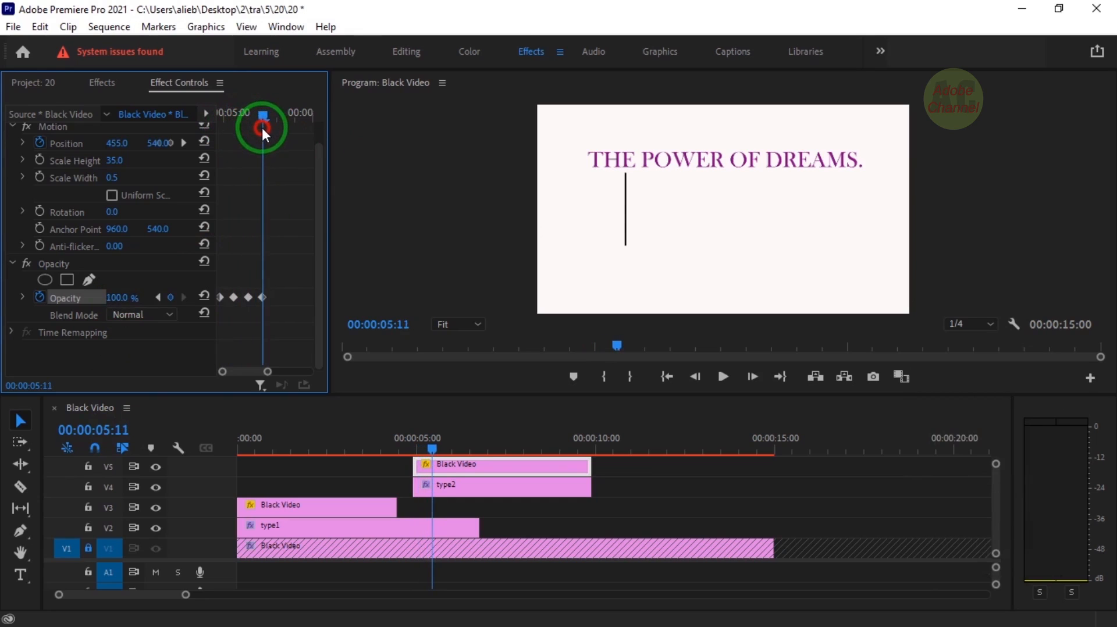
{"action": "left_click", "coordinate": [111, 430]}
{"action": "type", "text": "515"}
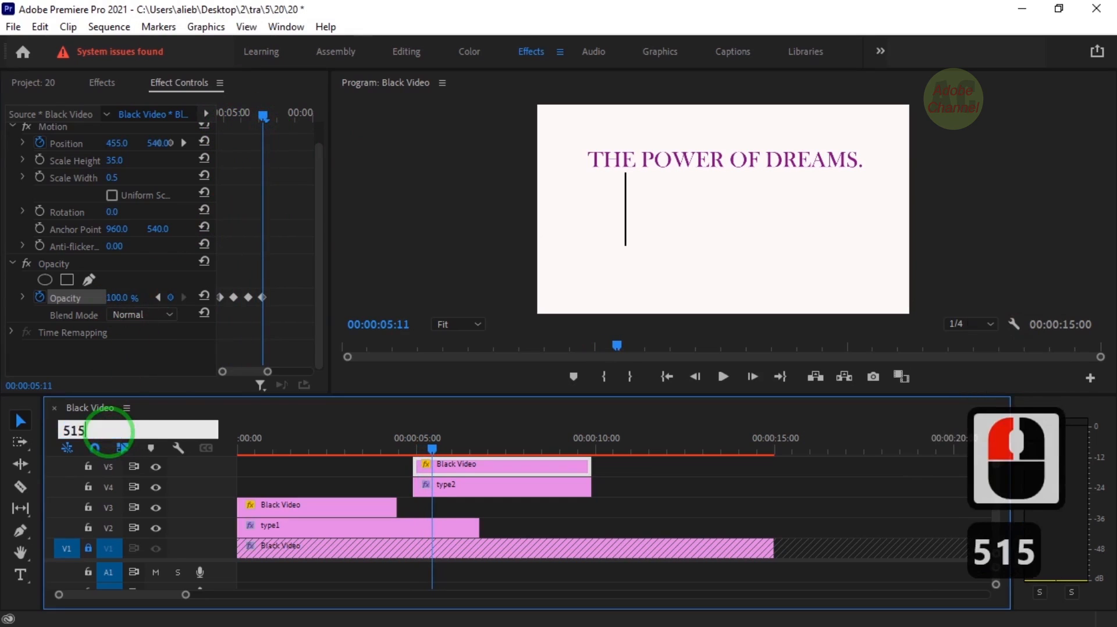
{"action": "key", "text": "Return"}
{"action": "left_click_drag", "start_coordinate": [283, 292], "coordinate": [212, 309]}
{"action": "right_click", "coordinate": [220, 296]}
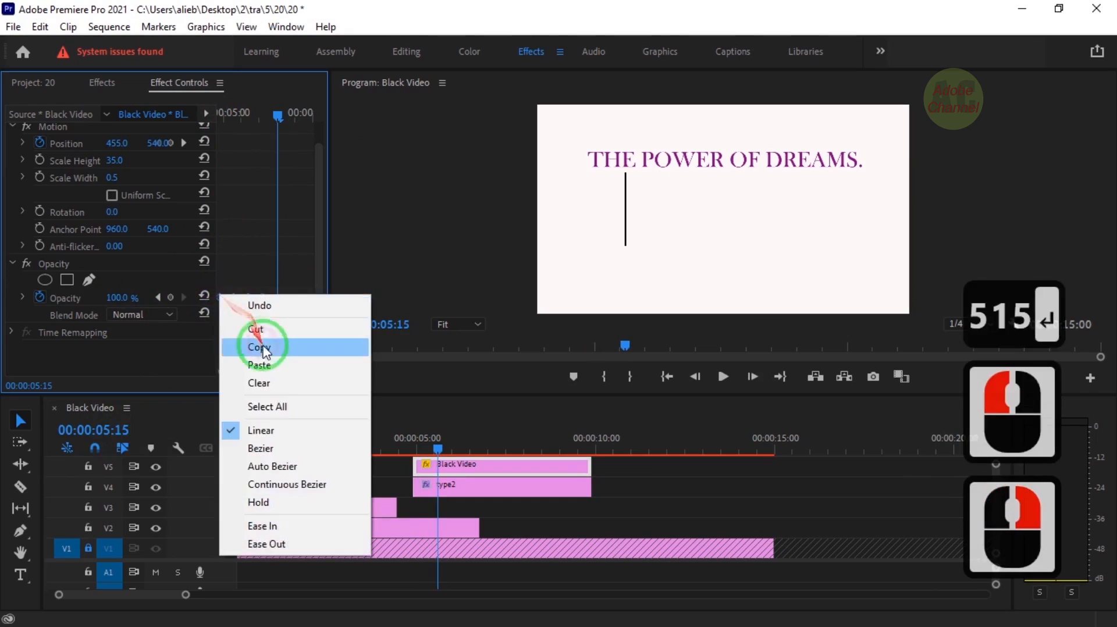
{"action": "left_click", "coordinate": [263, 350]}
{"action": "right_click", "coordinate": [276, 301]}
{"action": "left_click", "coordinate": [313, 366]}
- Copy all of the HONDA bar's Opacity keyframes and paste them at 00:00:06:06 to continue the blinking
{"action": "left_click_drag", "start_coordinate": [283, 372], "coordinate": [265, 377]}
{"action": "left_click_drag", "start_coordinate": [242, 116], "coordinate": [257, 113]}
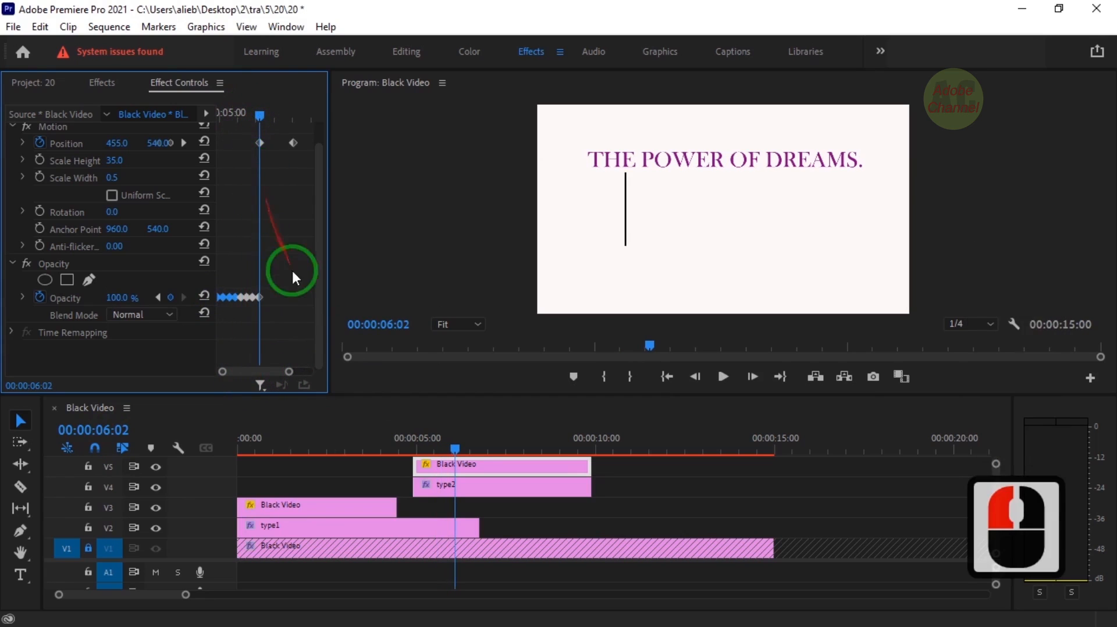
{"action": "left_click", "coordinate": [93, 430]}
{"action": "type", "text": "606"}
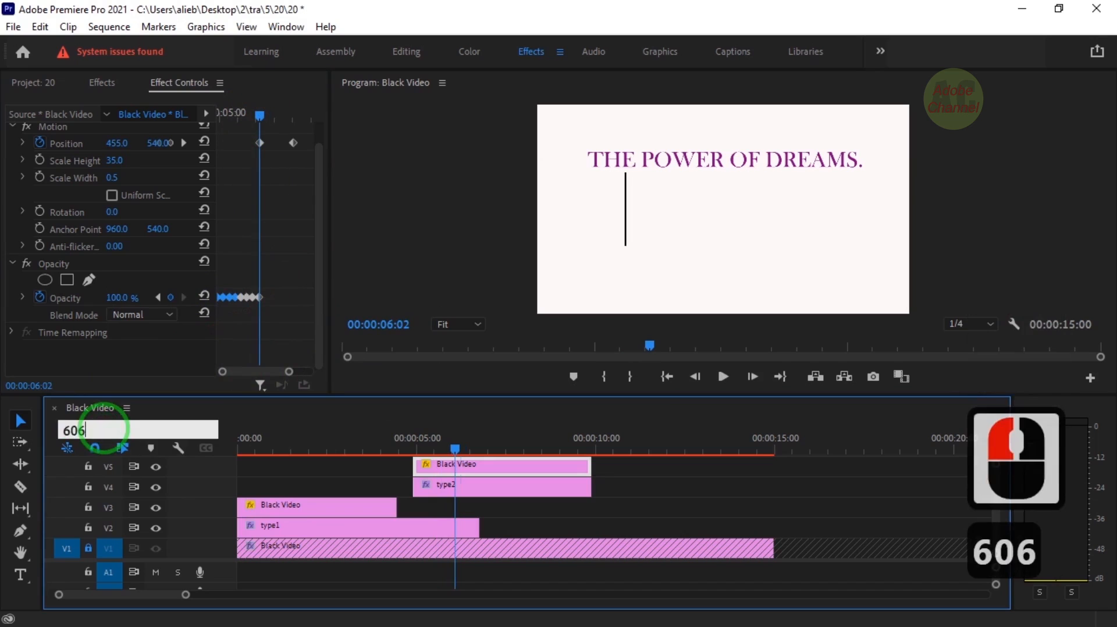
{"action": "key", "text": "Return"}
{"action": "left_click_drag", "start_coordinate": [279, 317], "coordinate": [219, 298]}
{"action": "right_click", "coordinate": [225, 298]}
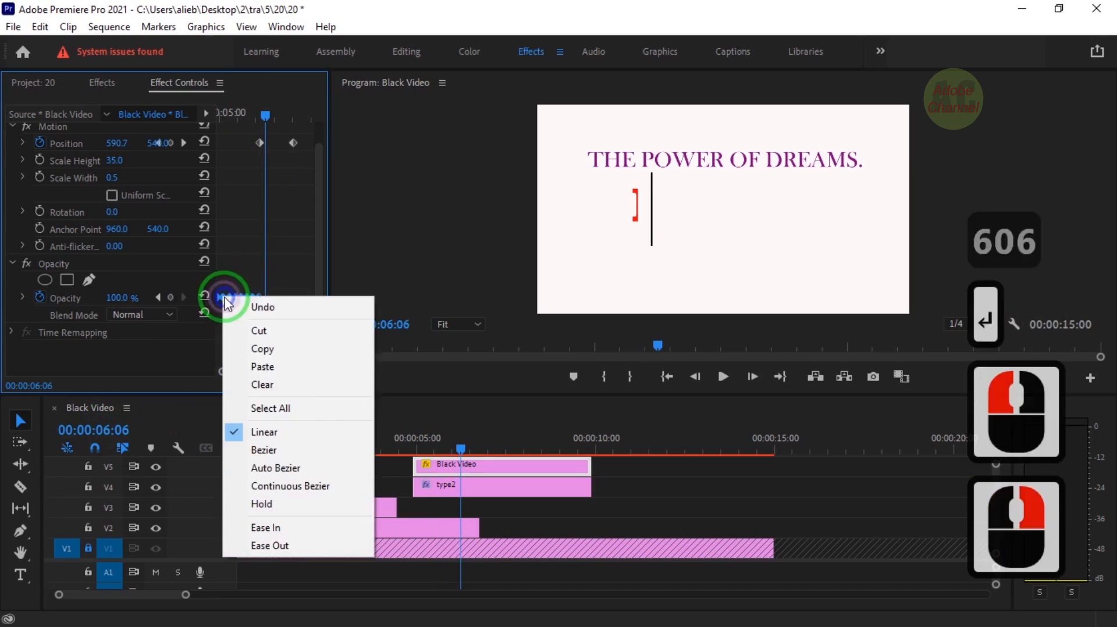
{"action": "left_click", "coordinate": [263, 350]}
{"action": "right_click", "coordinate": [266, 298]}
{"action": "left_click", "coordinate": [263, 367]}
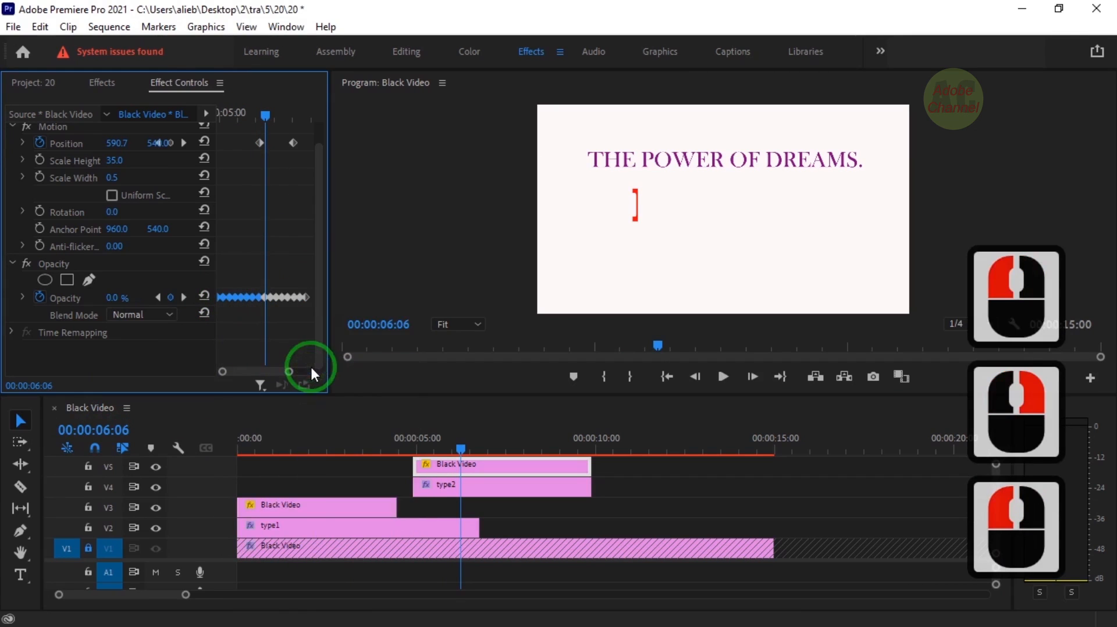
- Play the sequence from the start to check both title reveals and the blinking bars
{"action": "left_click_drag", "start_coordinate": [265, 115], "coordinate": [306, 121]}
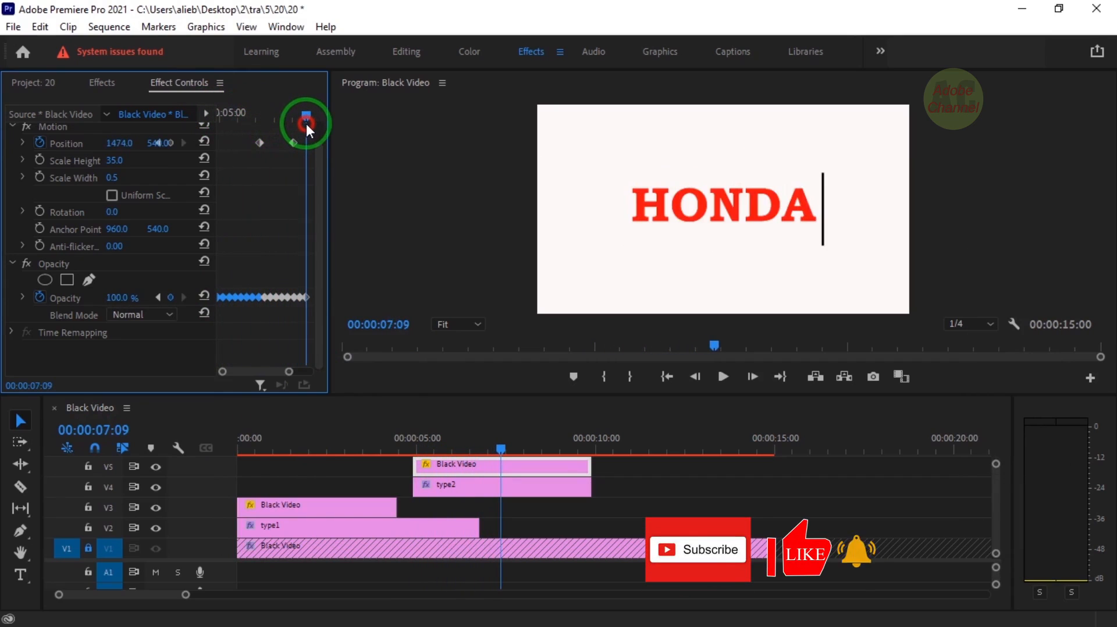
{"action": "left_click_drag", "start_coordinate": [501, 450], "coordinate": [202, 461]}
{"action": "key", "text": "space"}
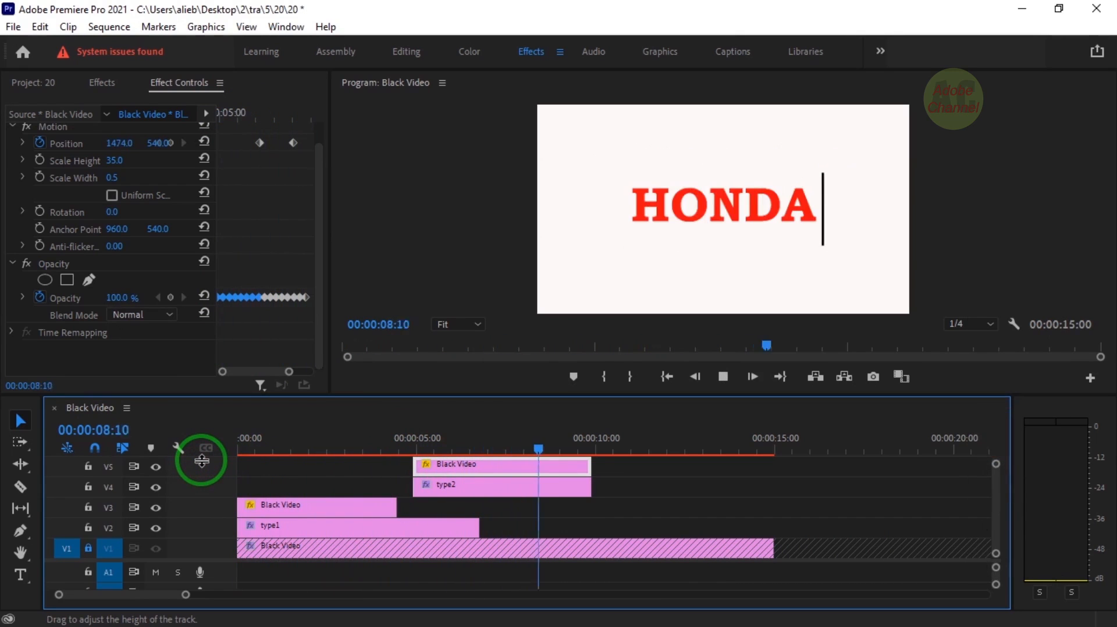
{"action": "key", "text": "space"}
- Trim the first bar clip to end at about 00:00:02:11
{"action": "left_click_drag", "start_coordinate": [593, 449], "coordinate": [325, 455]}
{"action": "left_click_drag", "start_coordinate": [393, 506], "coordinate": [326, 506]}
{"action": "mouse_move", "coordinate": [332, 456]}
{"action": "left_mouse_down"}
{"action": "mouse_move", "coordinate": [224, 453]}
{"action": "mouse_move", "coordinate": [318, 472]}
{"action": "left_mouse_up"}
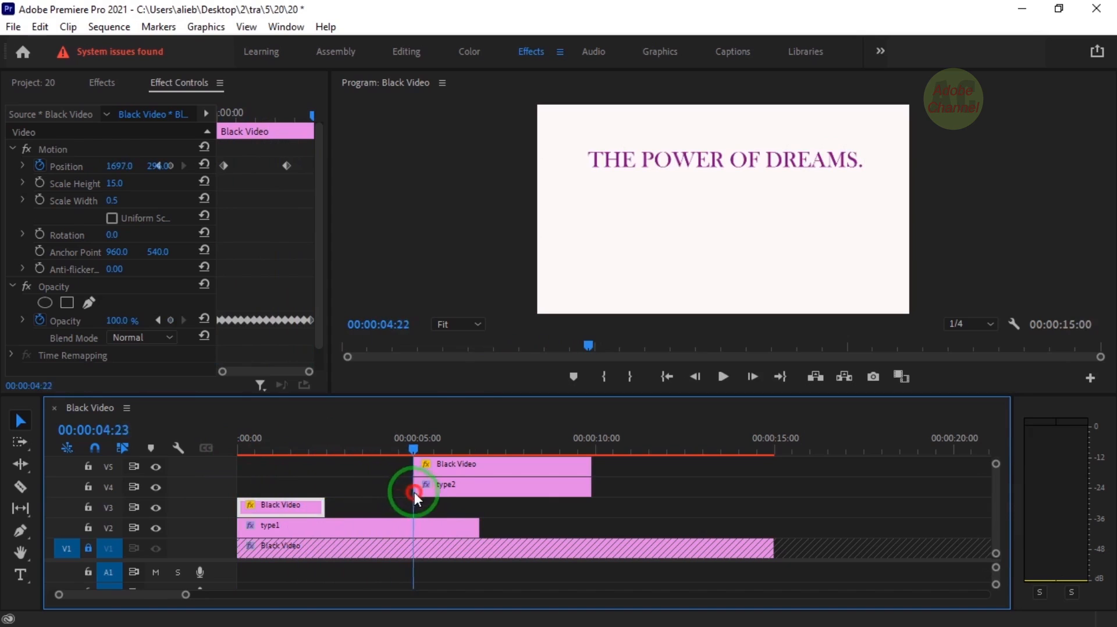
- Trim type1 to end at about 00:00:04:22 and move type2 with its bar to start at about 00:00:04:06, checking with playback
{"action": "left_click_drag", "start_coordinate": [449, 504], "coordinate": [411, 529]}
{"action": "left_click_drag", "start_coordinate": [612, 469], "coordinate": [499, 472]}
{"action": "left_click_drag", "start_coordinate": [491, 450], "coordinate": [228, 450]}
{"action": "key", "text": "space"}
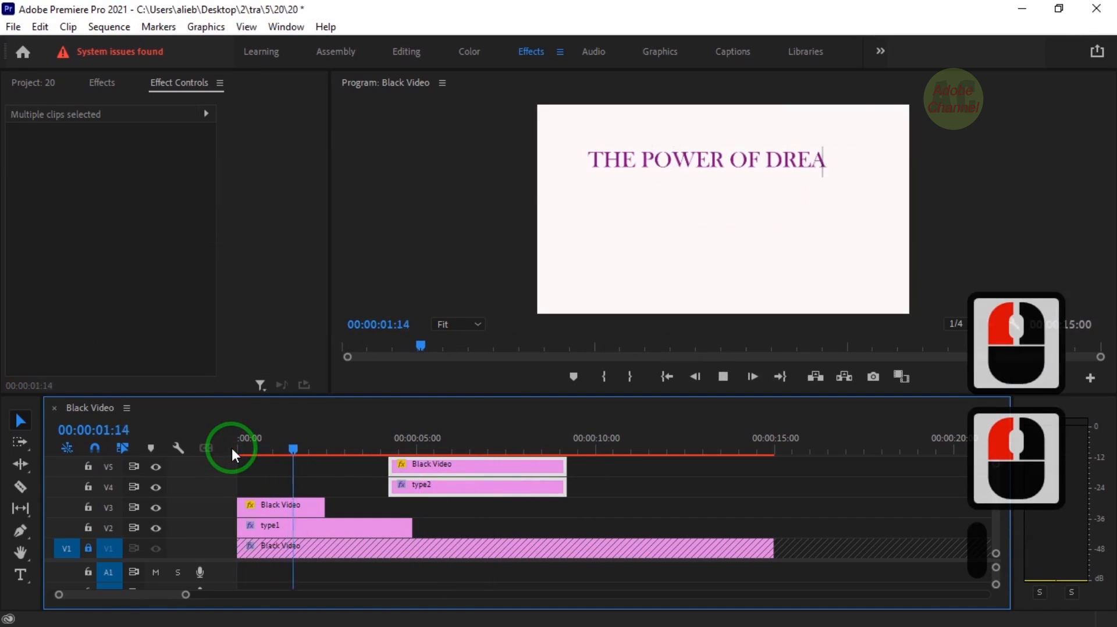
{"action": "key", "text": "space"}
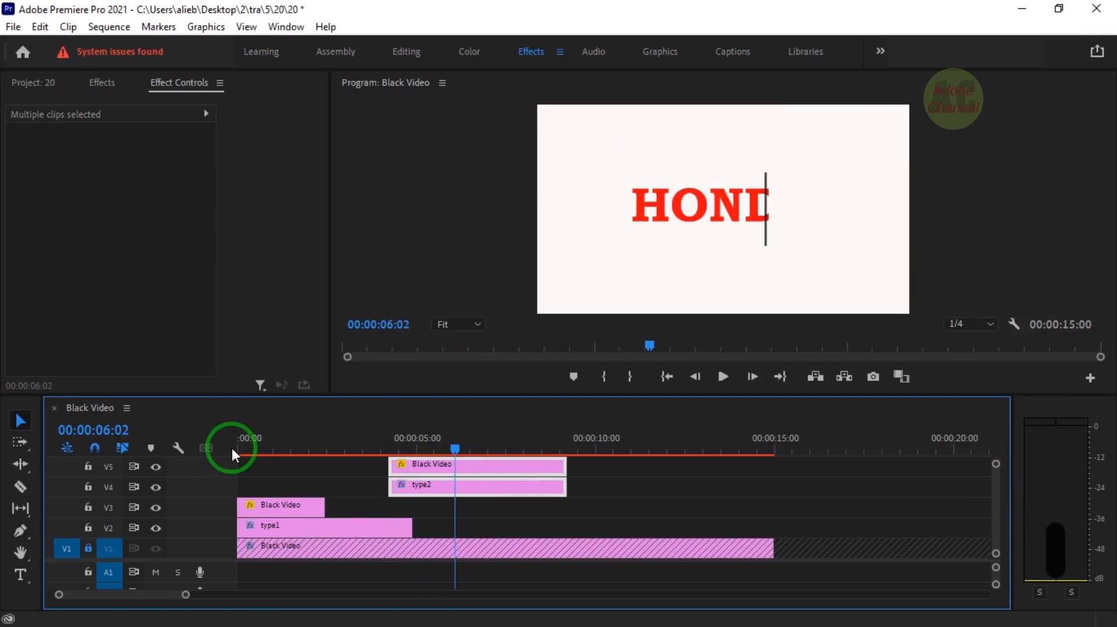
- Extend the type1 clip to end at about 00:00:06:15 and preview the sequence from the start
{"action": "left_click_drag", "start_coordinate": [434, 451], "coordinate": [404, 460]}
{"action": "left_click_drag", "start_coordinate": [409, 528], "coordinate": [439, 527]}
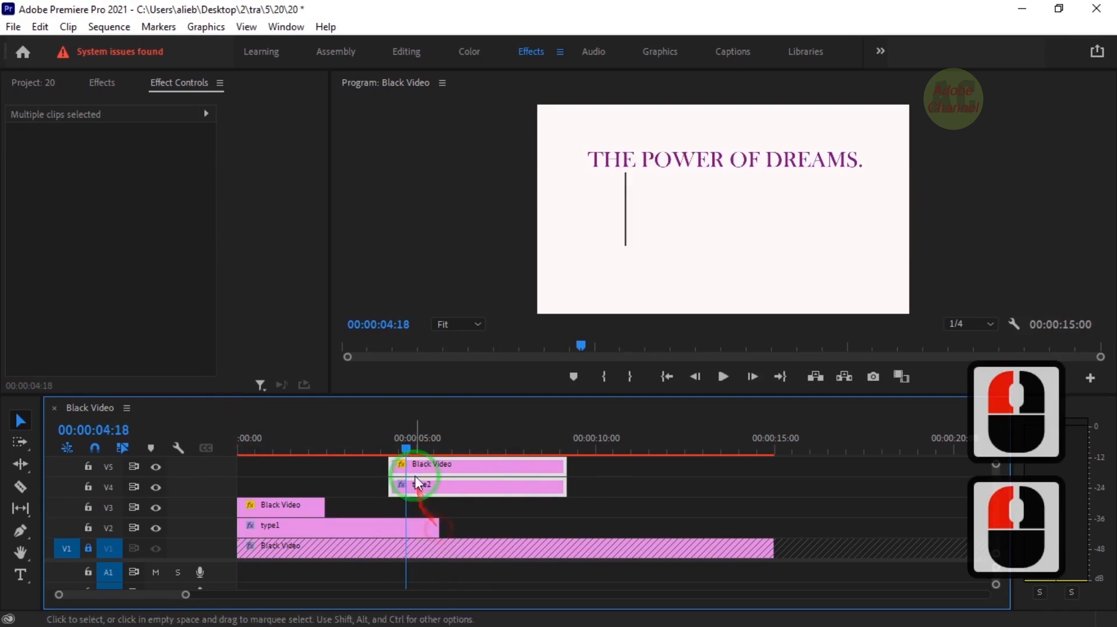
{"action": "left_click_drag", "start_coordinate": [323, 453], "coordinate": [403, 472]}
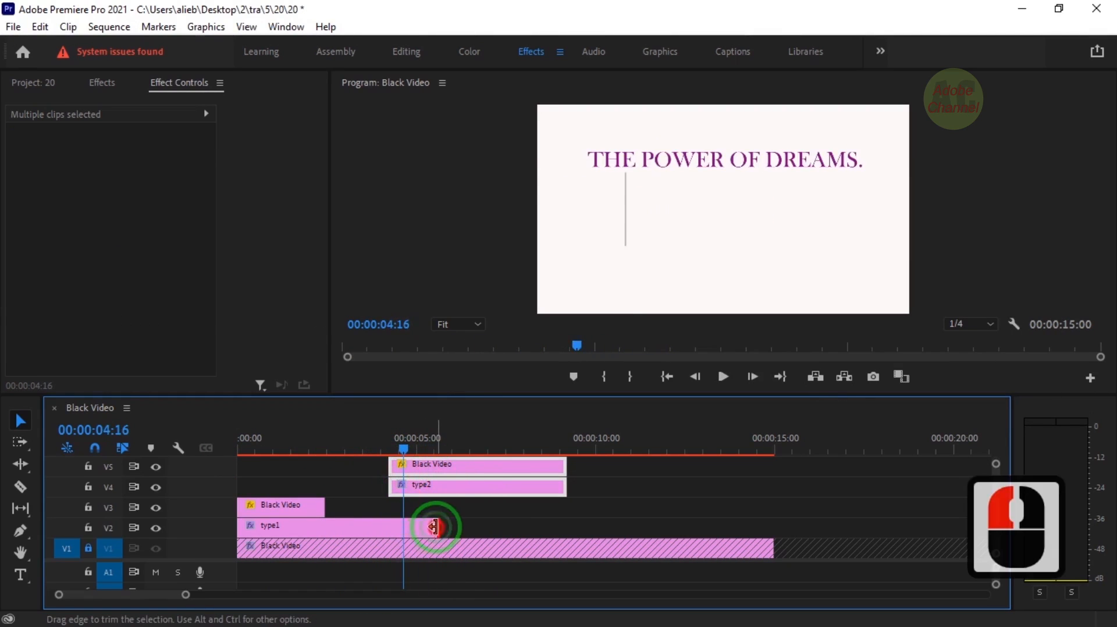
{"action": "left_click_drag", "start_coordinate": [439, 527], "coordinate": [474, 528]}
{"action": "left_click_drag", "start_coordinate": [412, 461], "coordinate": [202, 451]}
{"action": "key", "text": "space"}
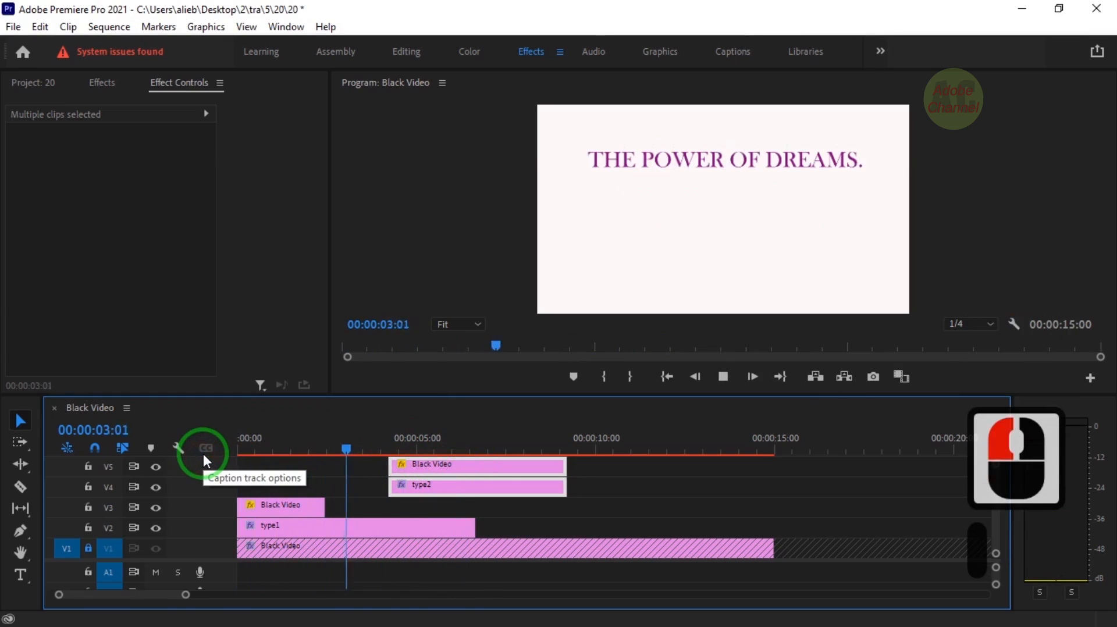
{"action": "key", "text": "space"}
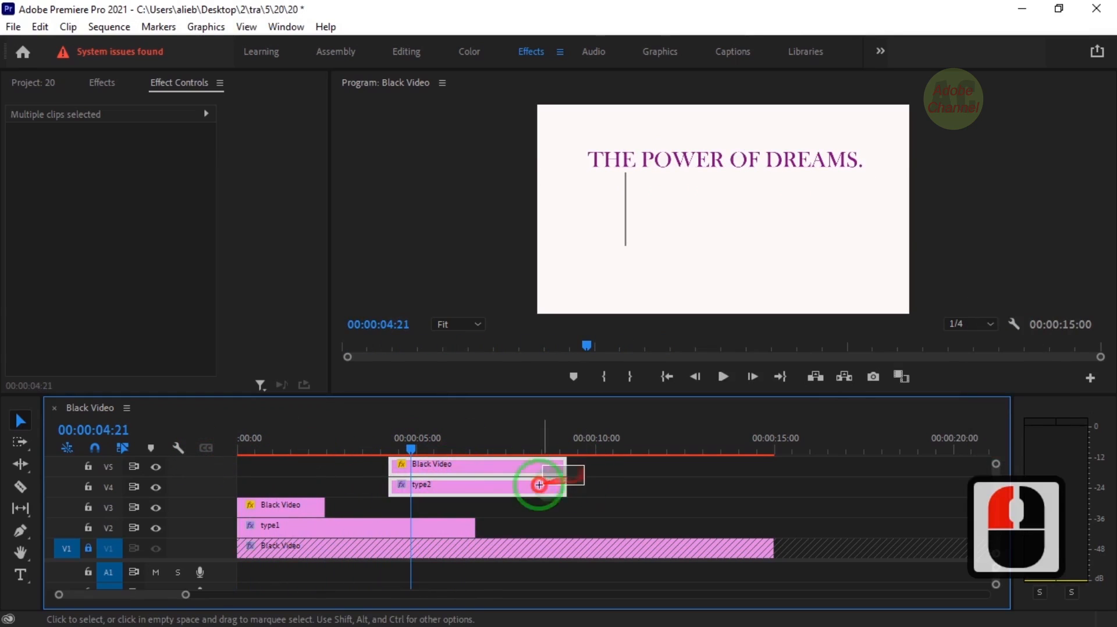
- Move type2 and its bar to start at about 00:00:03:05, and trim type1 to end at about 00:00:05:15, checking with playback
{"action": "left_click_drag", "start_coordinate": [540, 485], "coordinate": [502, 485]}
{"action": "left_click_drag", "start_coordinate": [342, 449], "coordinate": [327, 449]}
{"action": "left_click_drag", "start_coordinate": [475, 527], "coordinate": [436, 529]}
{"action": "left_click_drag", "start_coordinate": [326, 451], "coordinate": [237, 452]}
{"action": "key", "text": "space"}
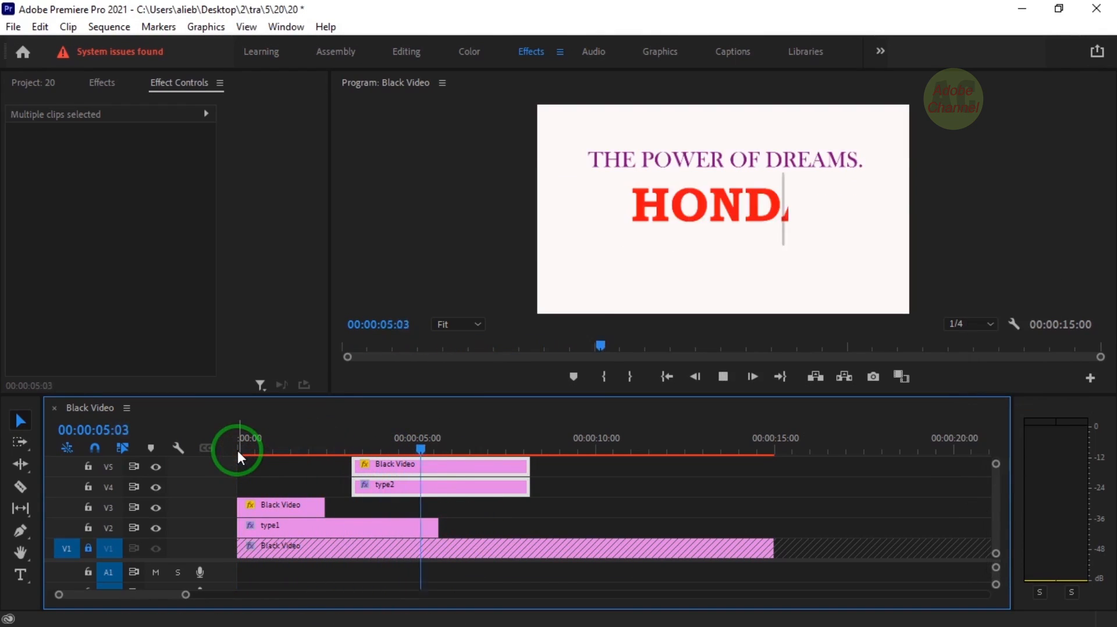
{"action": "key", "text": "space"}
- Copy the HONDA bar's last five Opacity keyframes, paste them at 00:00:05:20, and play the sequence from the start
{"action": "left_click_drag", "start_coordinate": [506, 451], "coordinate": [434, 454]}
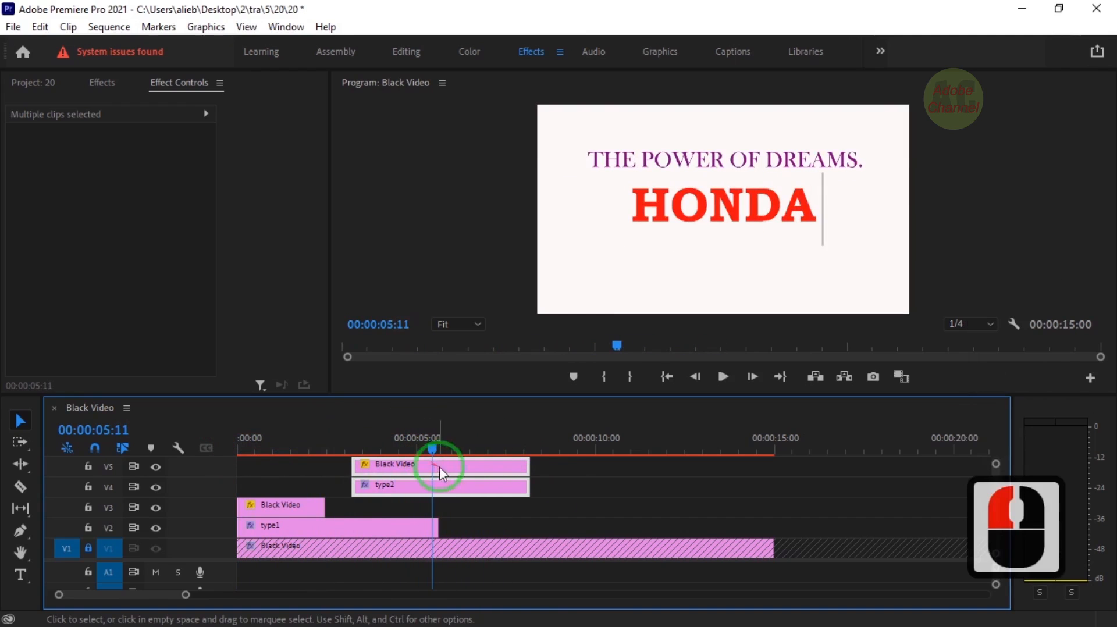
{"action": "left_click", "coordinate": [440, 469]}
{"action": "left_click", "coordinate": [307, 375]}
{"action": "left_click_drag", "start_coordinate": [307, 373], "coordinate": [259, 373]}
{"action": "left_click_drag", "start_coordinate": [276, 118], "coordinate": [291, 118]}
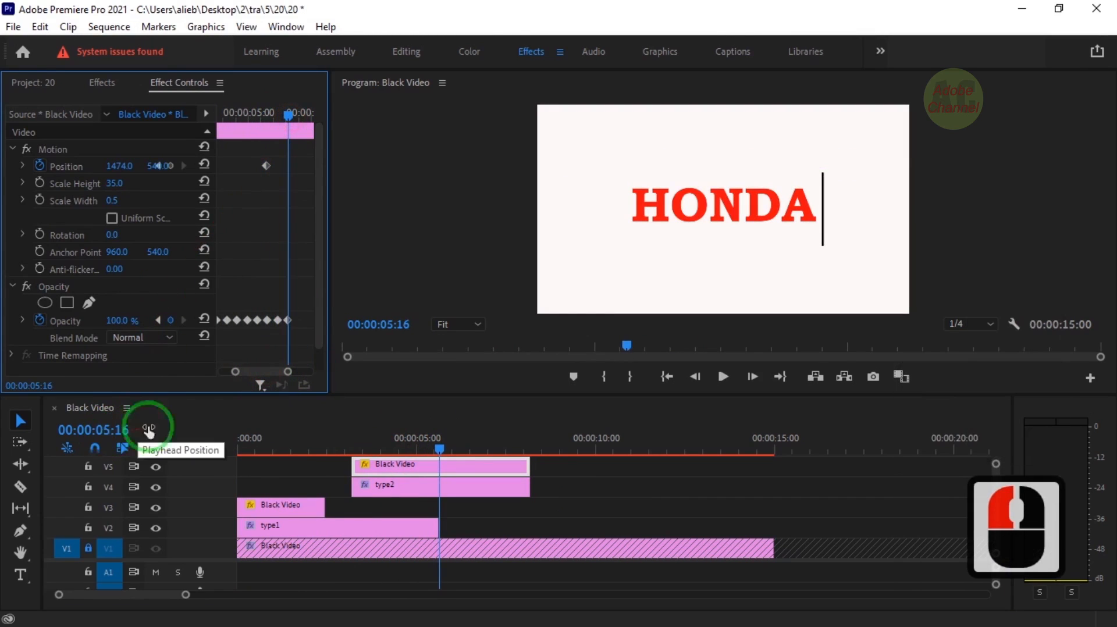
{"action": "left_click", "coordinate": [101, 431]}
{"action": "type", "text": "520"}
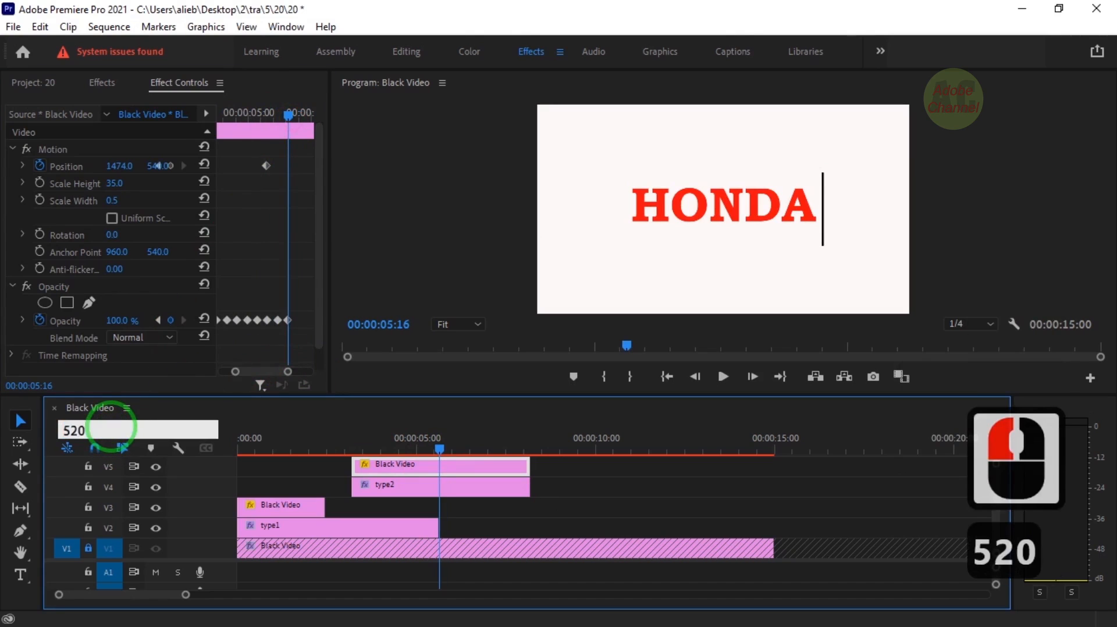
{"action": "key", "text": "Return"}
{"action": "left_click_drag", "start_coordinate": [309, 308], "coordinate": [244, 325]}
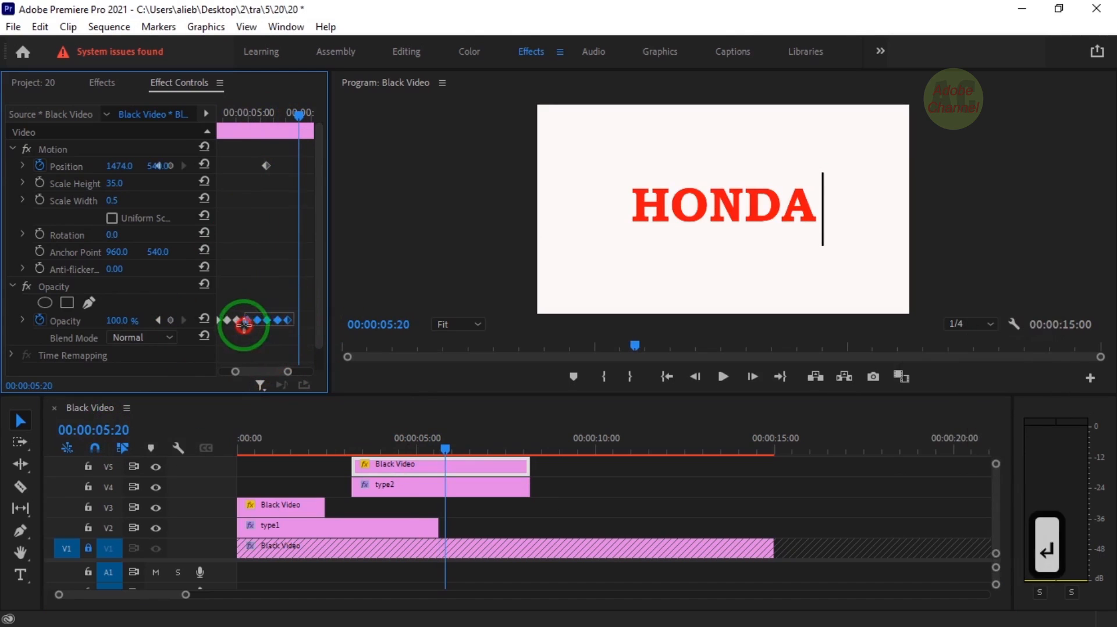
{"action": "right_click", "coordinate": [254, 317]}
{"action": "left_click", "coordinate": [288, 369]}
{"action": "right_click", "coordinate": [298, 319]}
{"action": "left_click", "coordinate": [337, 377]}
{"action": "left_click_drag", "start_coordinate": [379, 449], "coordinate": [216, 439]}
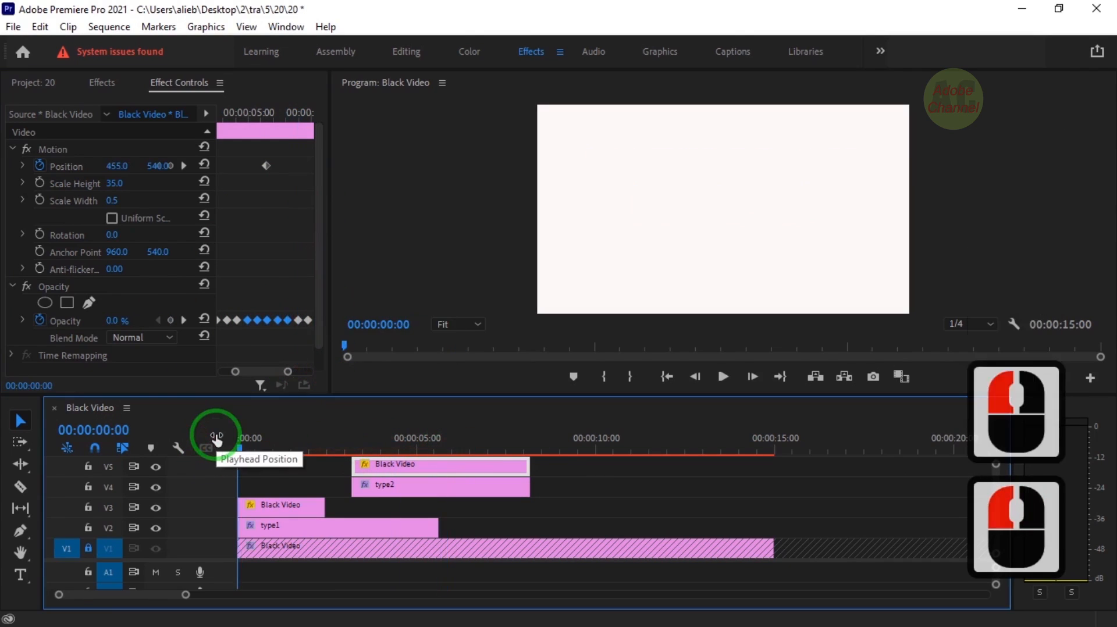
{"action": "key", "text": "space"}
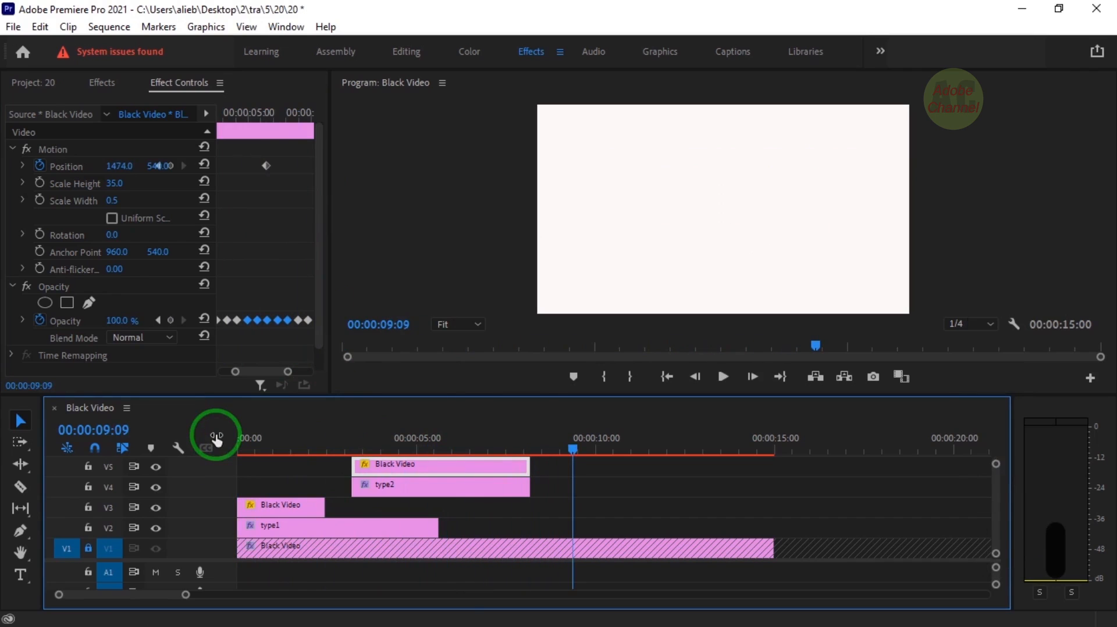
- Copy the HONDA bar's trailing run of Opacity keyframes and paste them at 00:00:06:15 to continue the blinking
{"action": "left_click", "coordinate": [442, 444]}
{"action": "left_click_drag", "start_coordinate": [262, 371], "coordinate": [271, 381]}
{"action": "left_click_drag", "start_coordinate": [442, 448], "coordinate": [465, 455]}
{"action": "left_click_drag", "start_coordinate": [273, 372], "coordinate": [263, 372]}
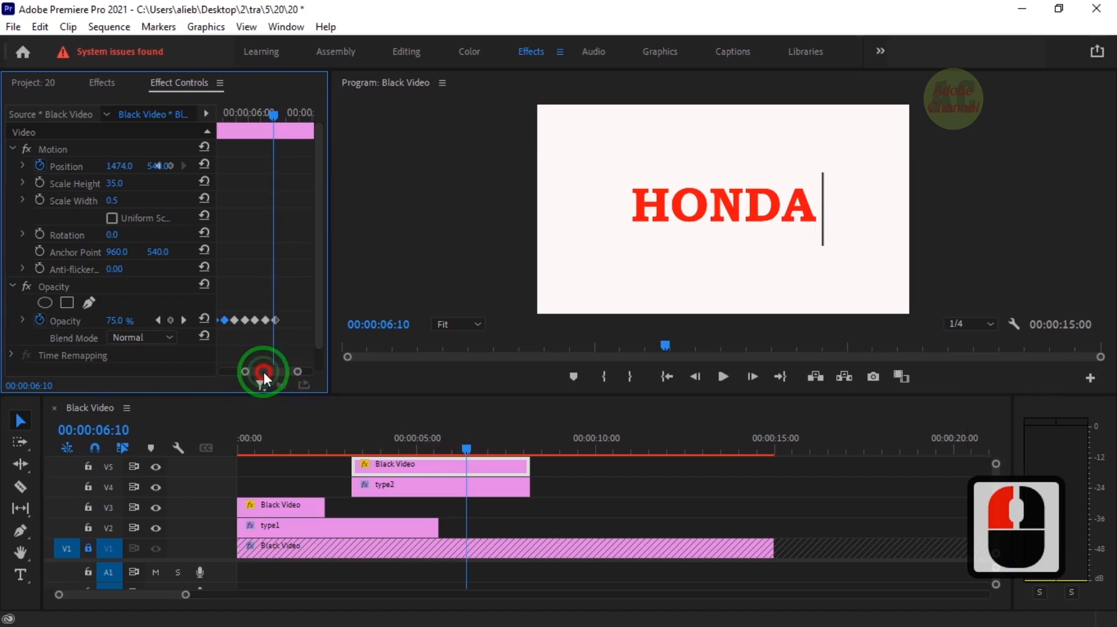
{"action": "left_click", "coordinate": [274, 115]}
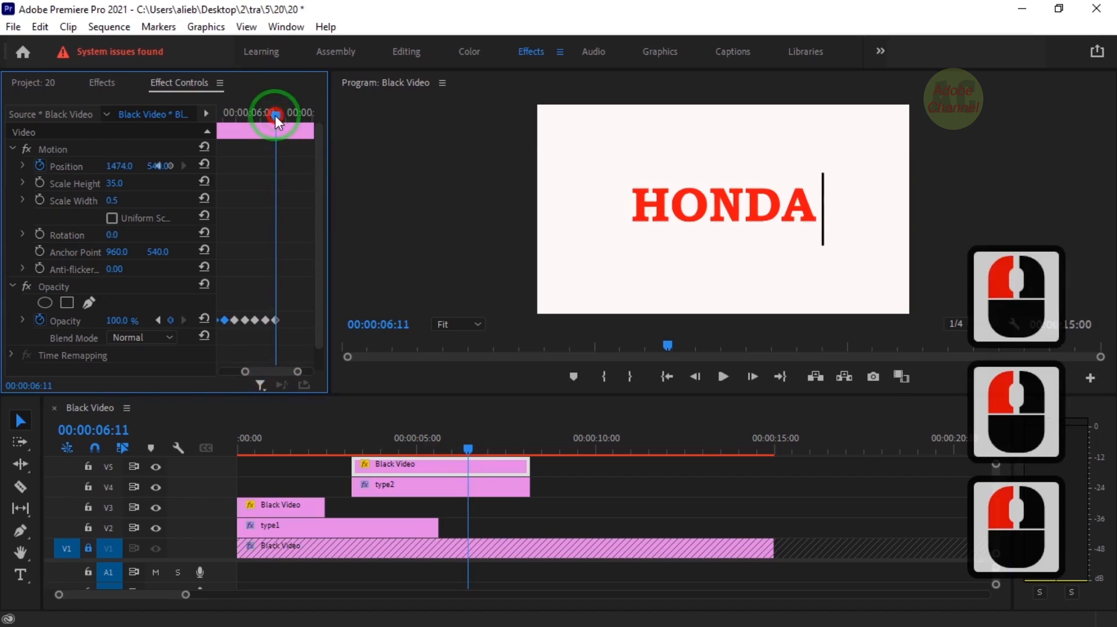
{"action": "left_click", "coordinate": [107, 436]}
{"action": "type", "text": "615"}
{"action": "key", "text": "Return"}
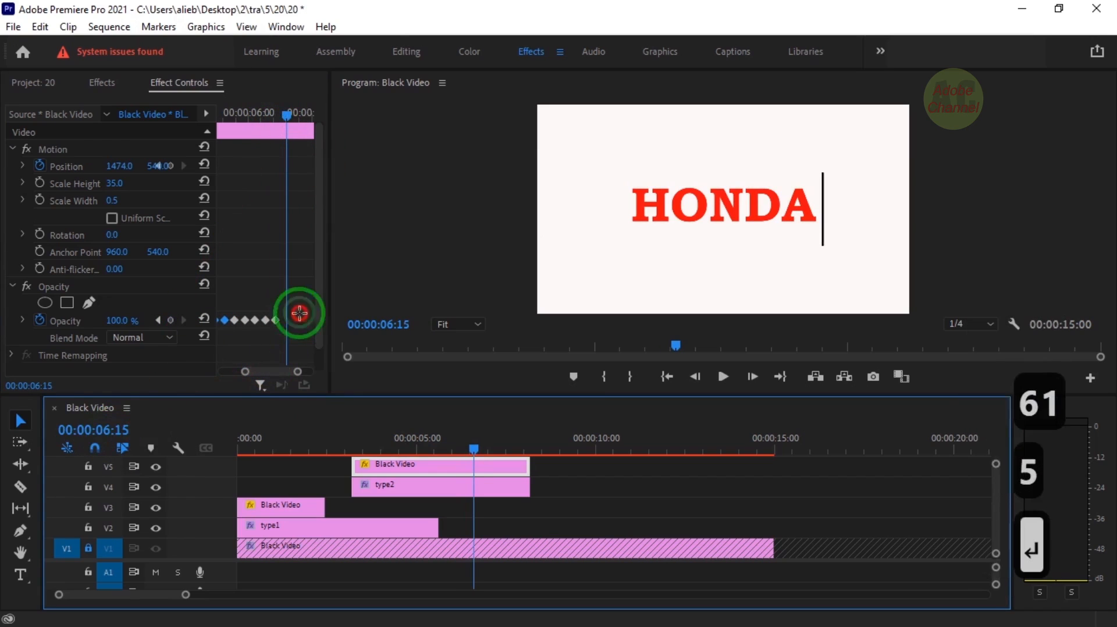
{"action": "left_click_drag", "start_coordinate": [300, 313], "coordinate": [231, 319]}
{"action": "right_click", "coordinate": [235, 320]}
{"action": "left_click", "coordinate": [274, 370]}
{"action": "right_click", "coordinate": [300, 321]}
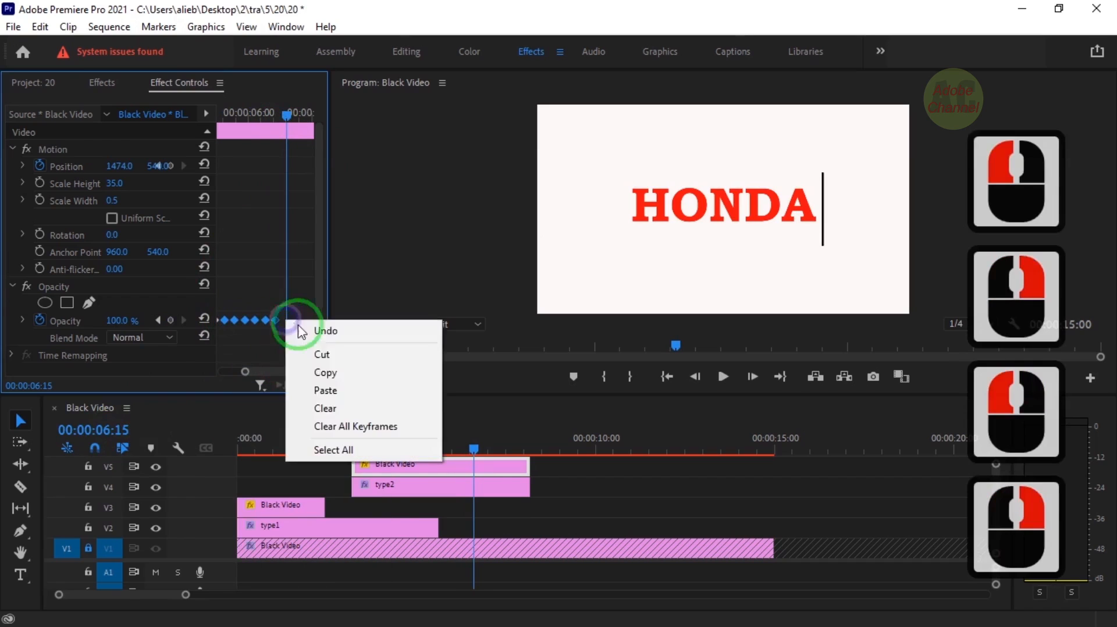
{"action": "left_click", "coordinate": [326, 385]}
- Extend the type2 clip to end at about 00:00:11:22 and preview the HONDA bar's blinking with playback
{"action": "left_click_drag", "start_coordinate": [476, 449], "coordinate": [663, 488]}
{"action": "left_click", "coordinate": [519, 450]}
{"action": "left_click_drag", "start_coordinate": [556, 455], "coordinate": [195, 469]}
{"action": "key", "text": "space"}
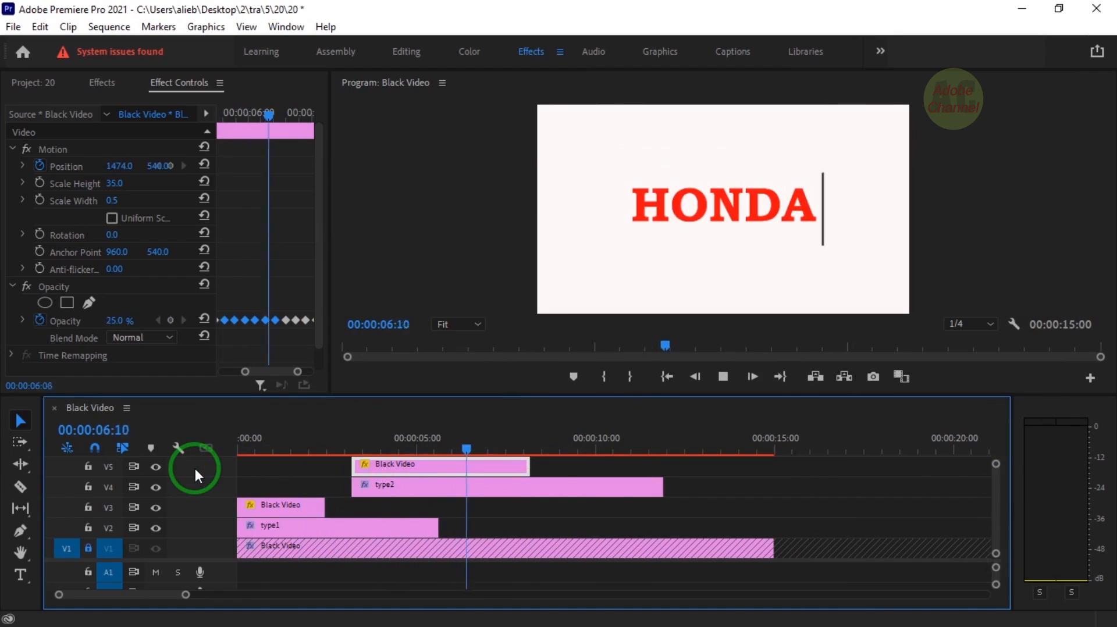
{"action": "key", "text": "space"}
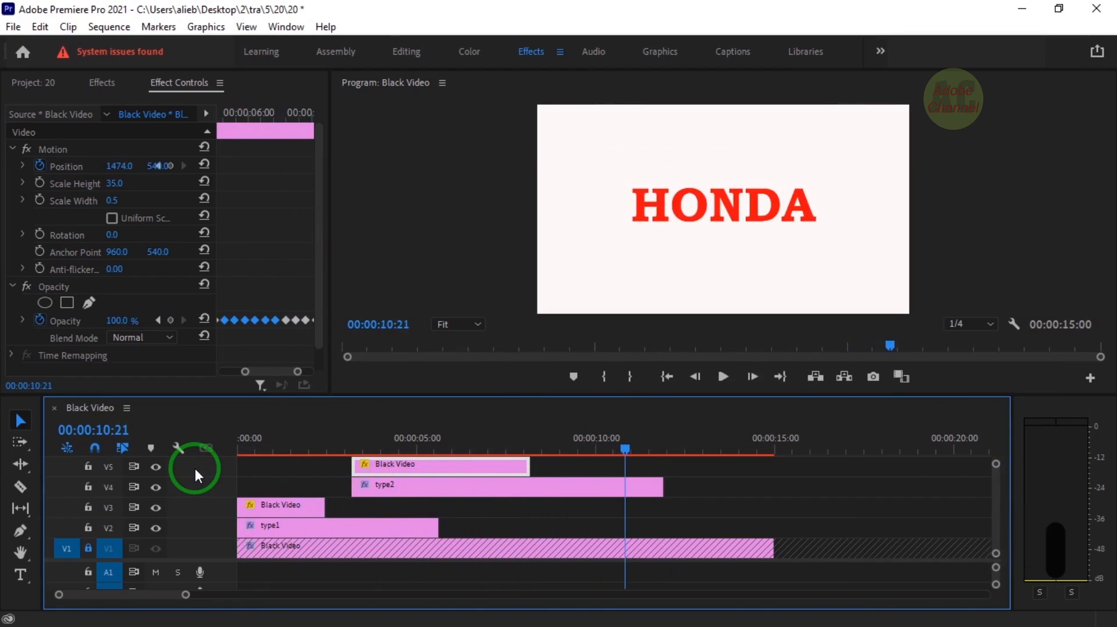
{"action": "left_click", "coordinate": [516, 506]}
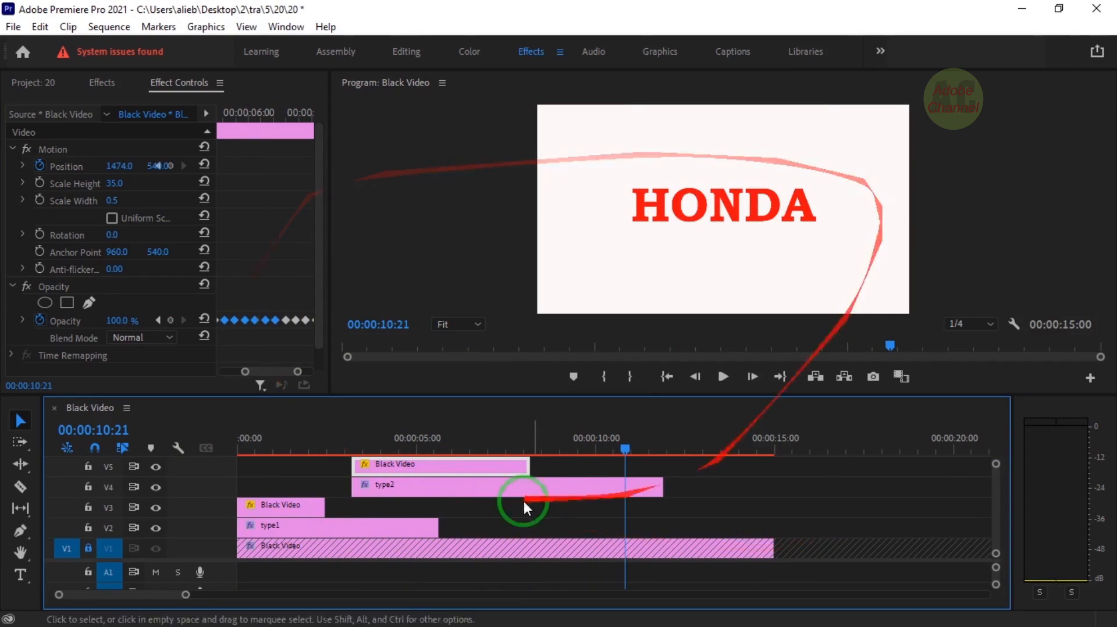